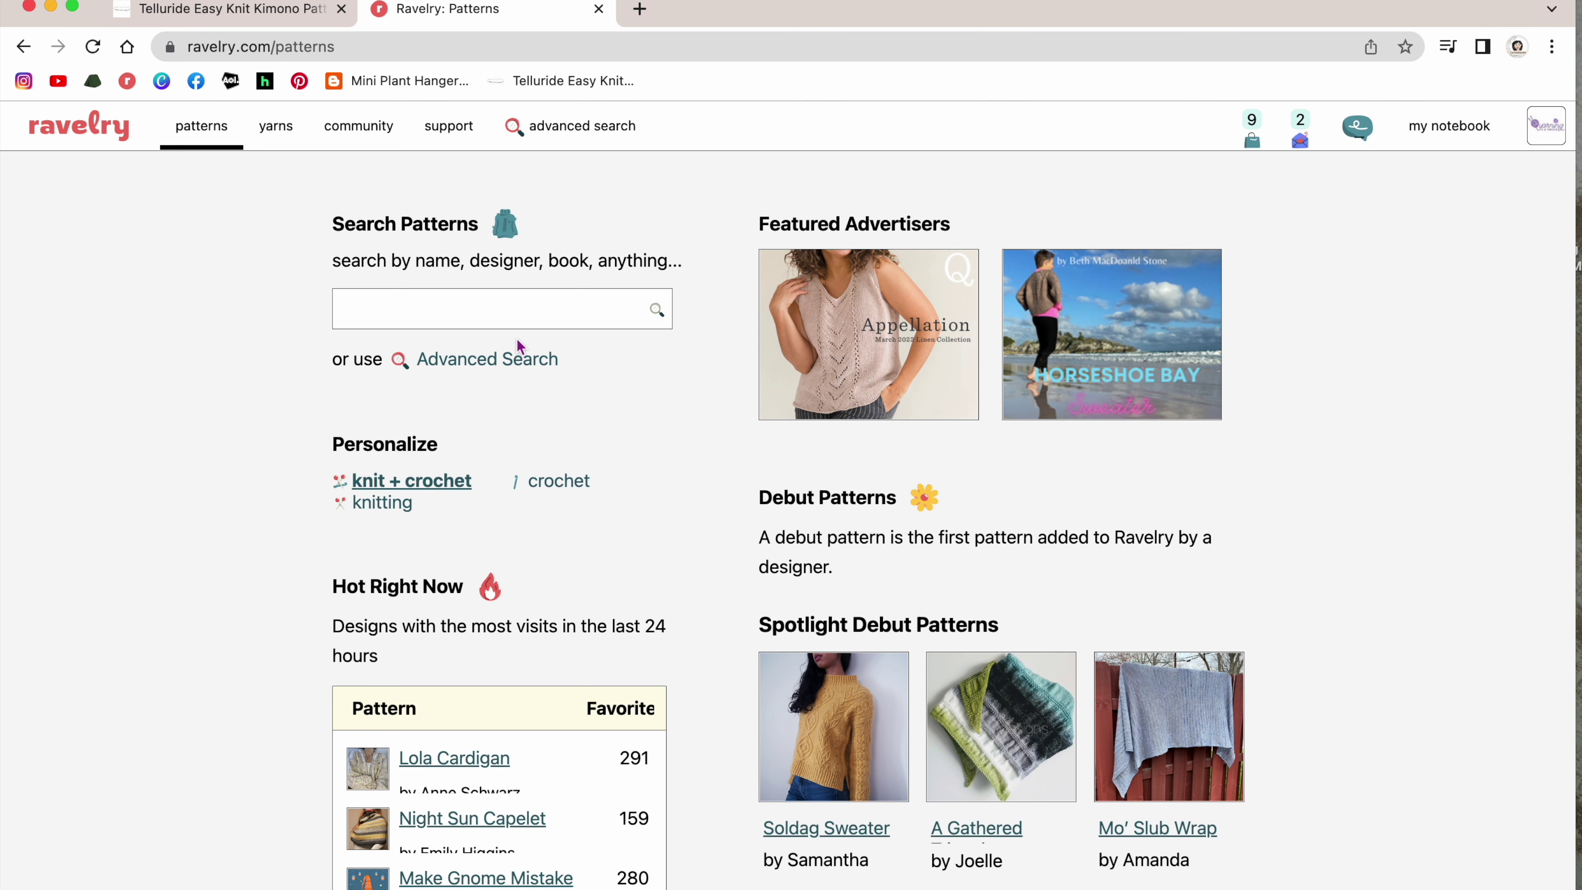
Open the advanced pattern search and move the Weight filter group above Age / Size / Fit.
{"action": "left_click", "coordinate": [557, 359]}
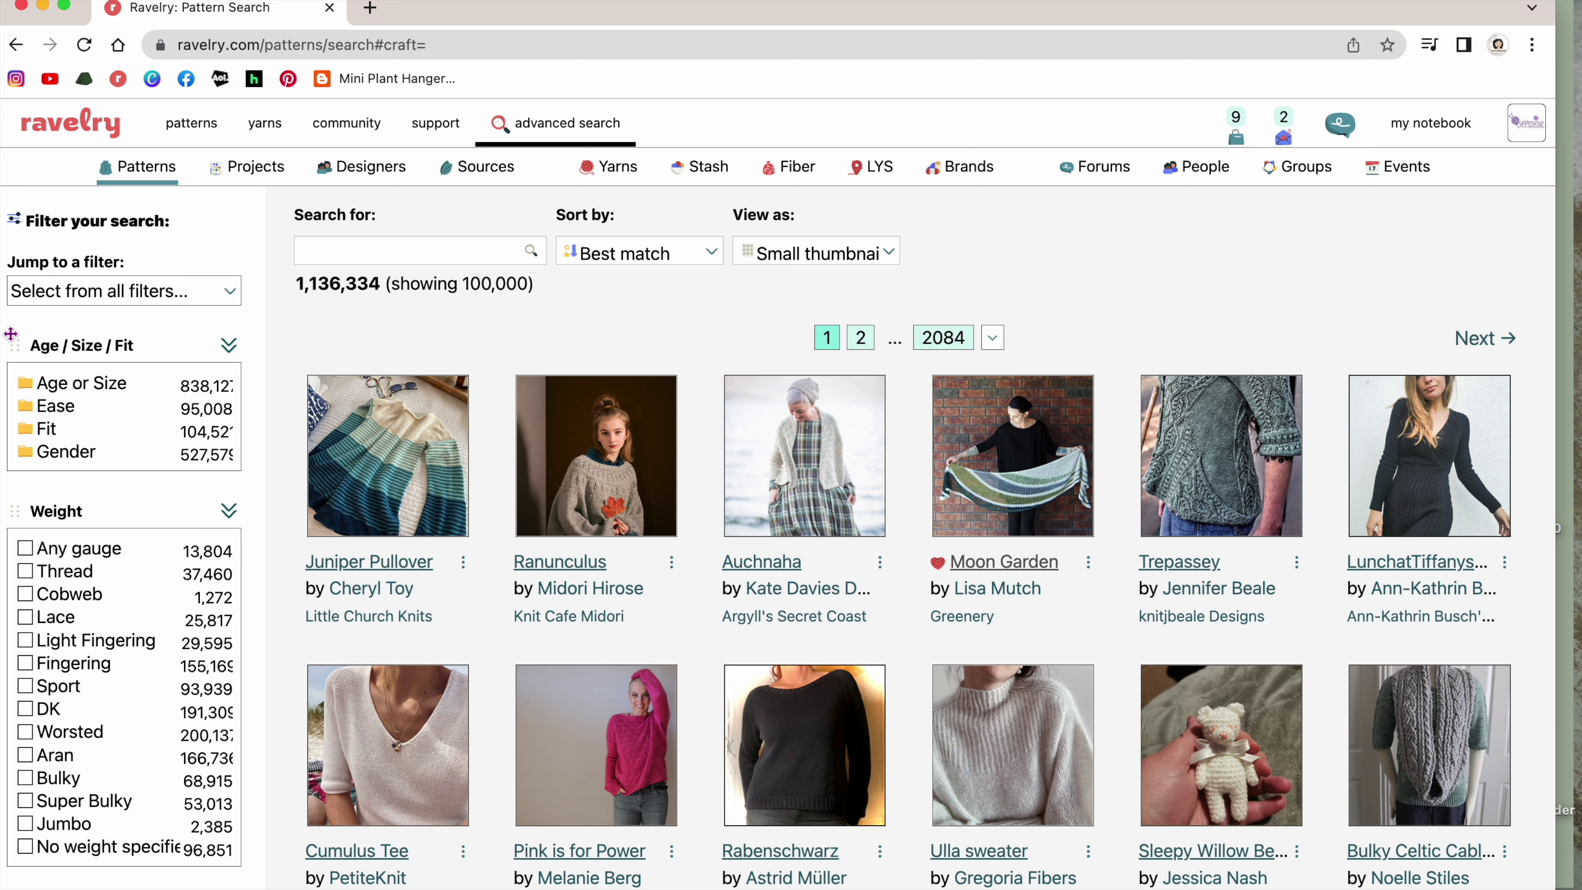
{"action": "mouse_move", "coordinate": [8, 355]}
{"action": "left_mouse_down"}
{"action": "mouse_move", "coordinate": [14, 657]}
{"action": "mouse_move", "coordinate": [26, 354]}
{"action": "left_mouse_up"}
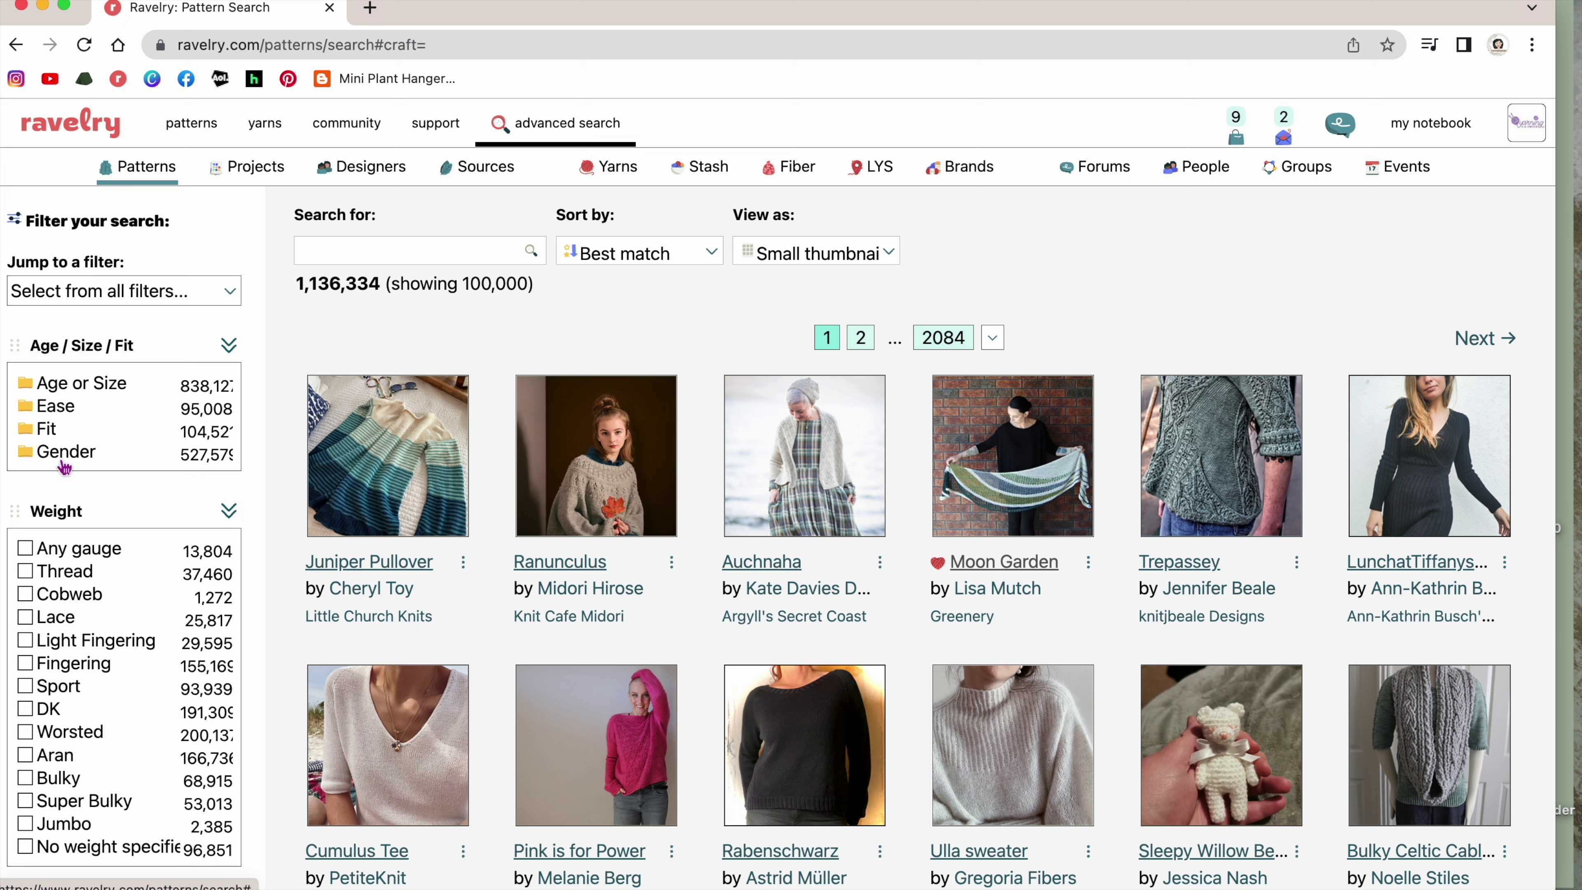
{"action": "left_click_drag", "start_coordinate": [23, 515], "coordinate": [22, 341]}
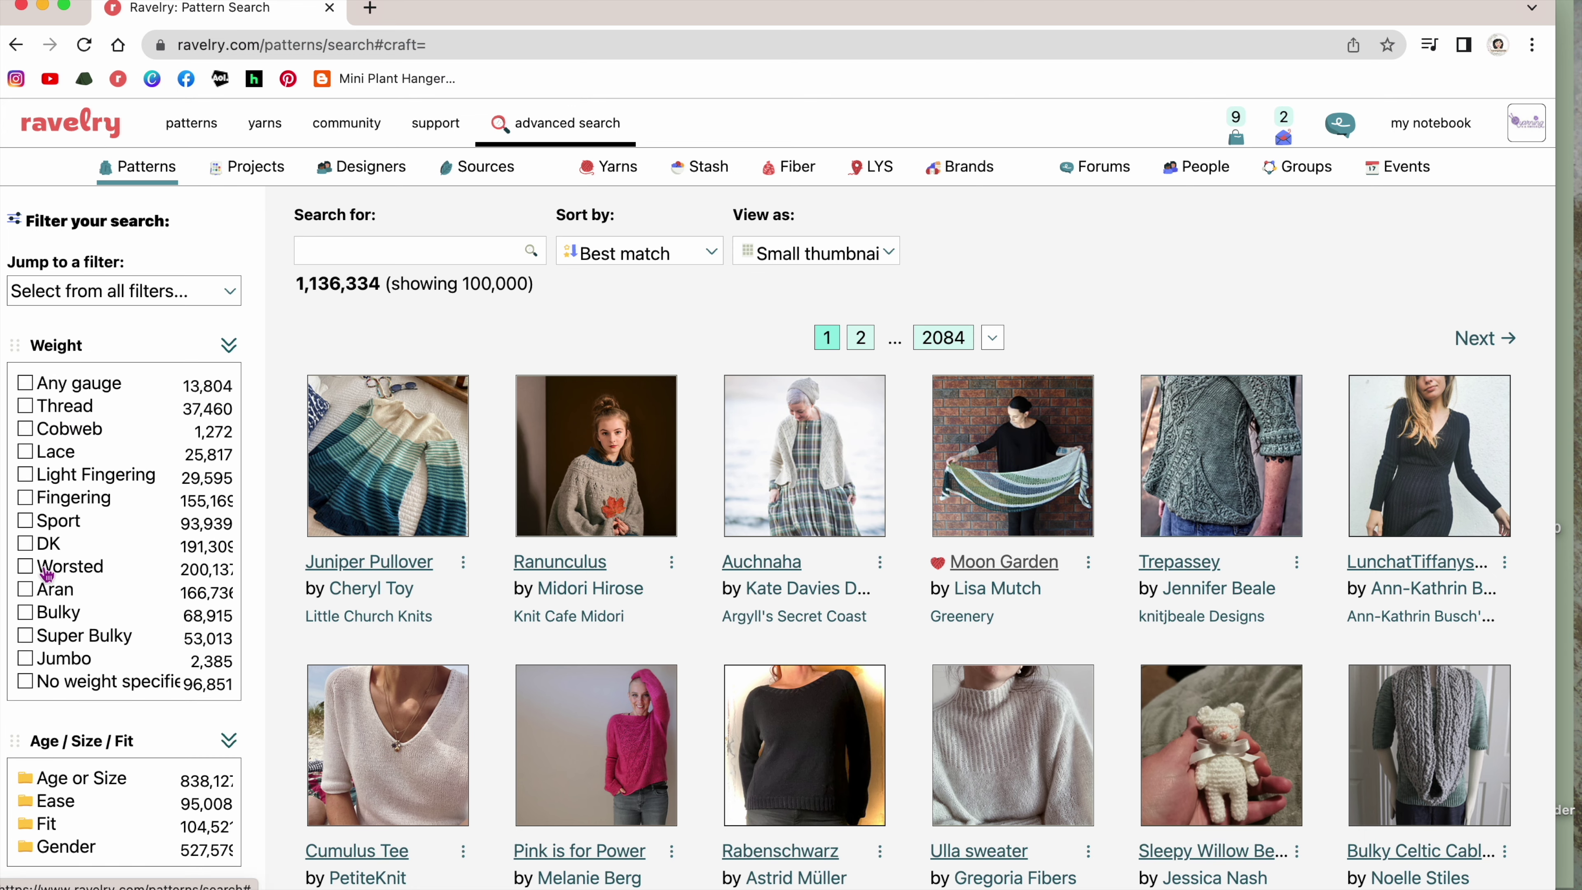
Move the Category and Craft filter groups up above Age / Size / Fit in the sidebar.
{"action": "scroll", "coordinate": [62, 601], "scroll_direction": "down", "scroll_amount": 5}
{"action": "left_click_drag", "start_coordinate": [60, 562], "coordinate": [55, 382]}
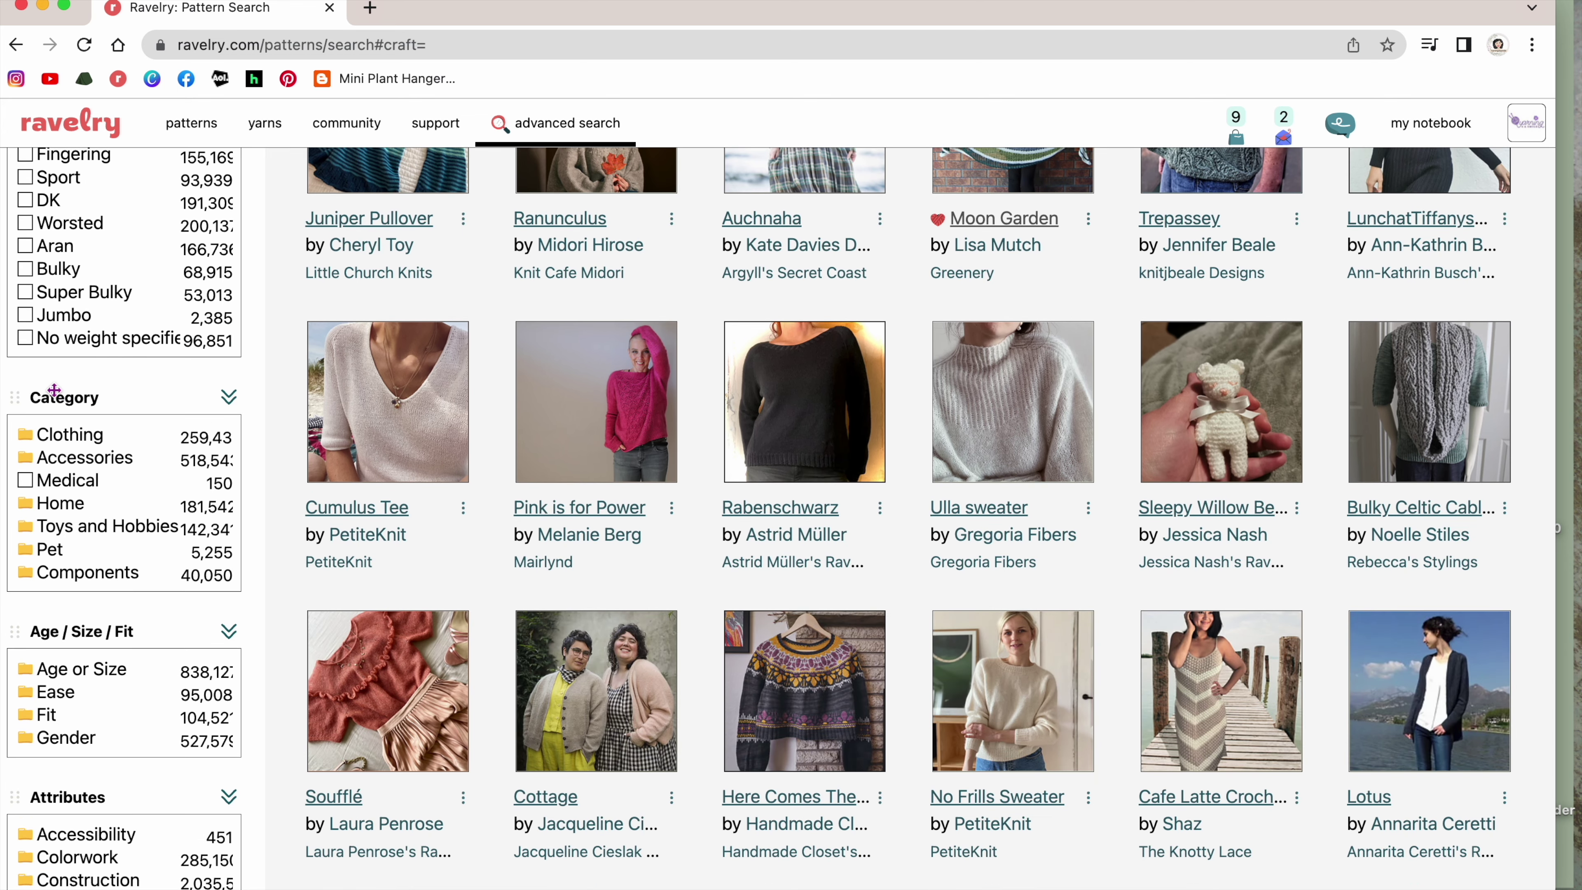
{"action": "scroll", "coordinate": [83, 701], "scroll_direction": "down", "scroll_amount": 10}
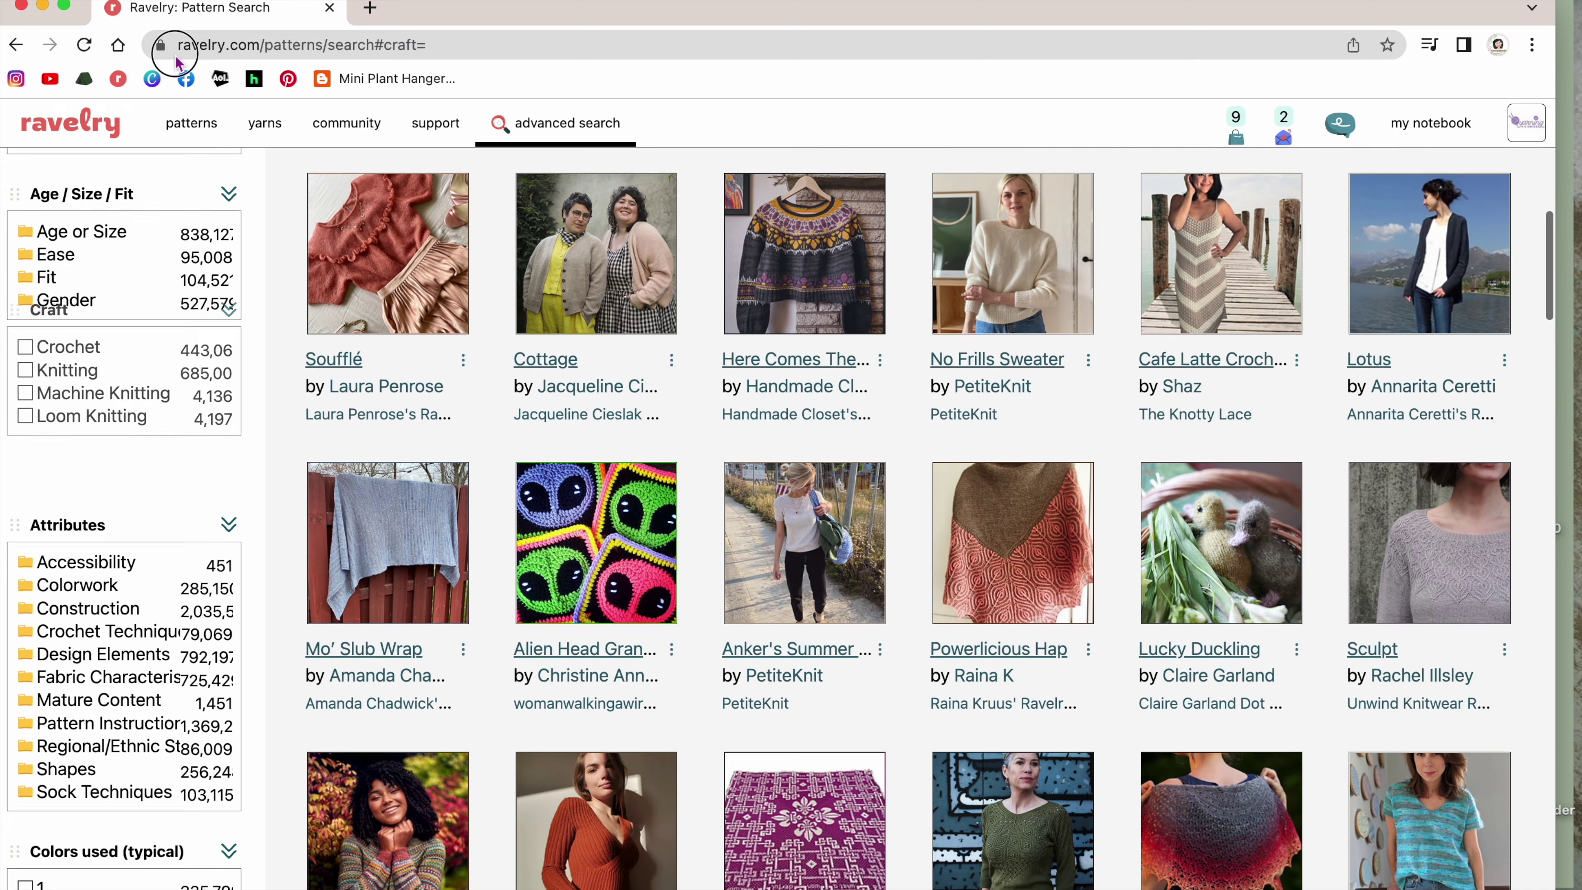
Move the My Notebook filter group above the Fiber group.
{"action": "scroll", "coordinate": [64, 630], "scroll_direction": "down", "scroll_amount": 20}
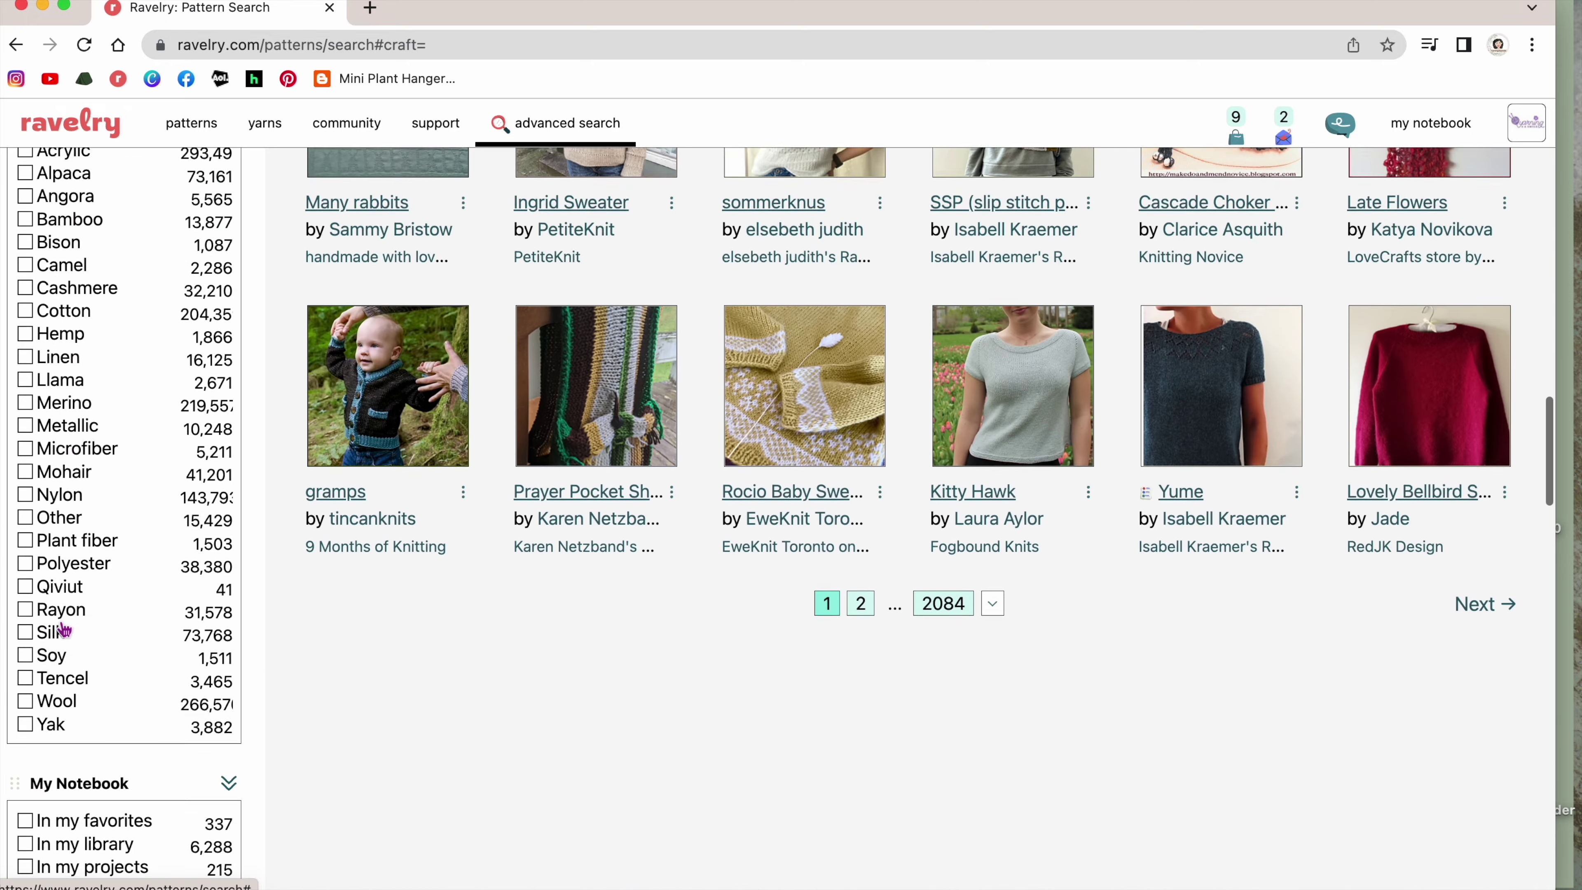
{"action": "left_click", "coordinate": [30, 444]}
{"action": "left_click_drag", "start_coordinate": [110, 311], "coordinate": [116, 405]}
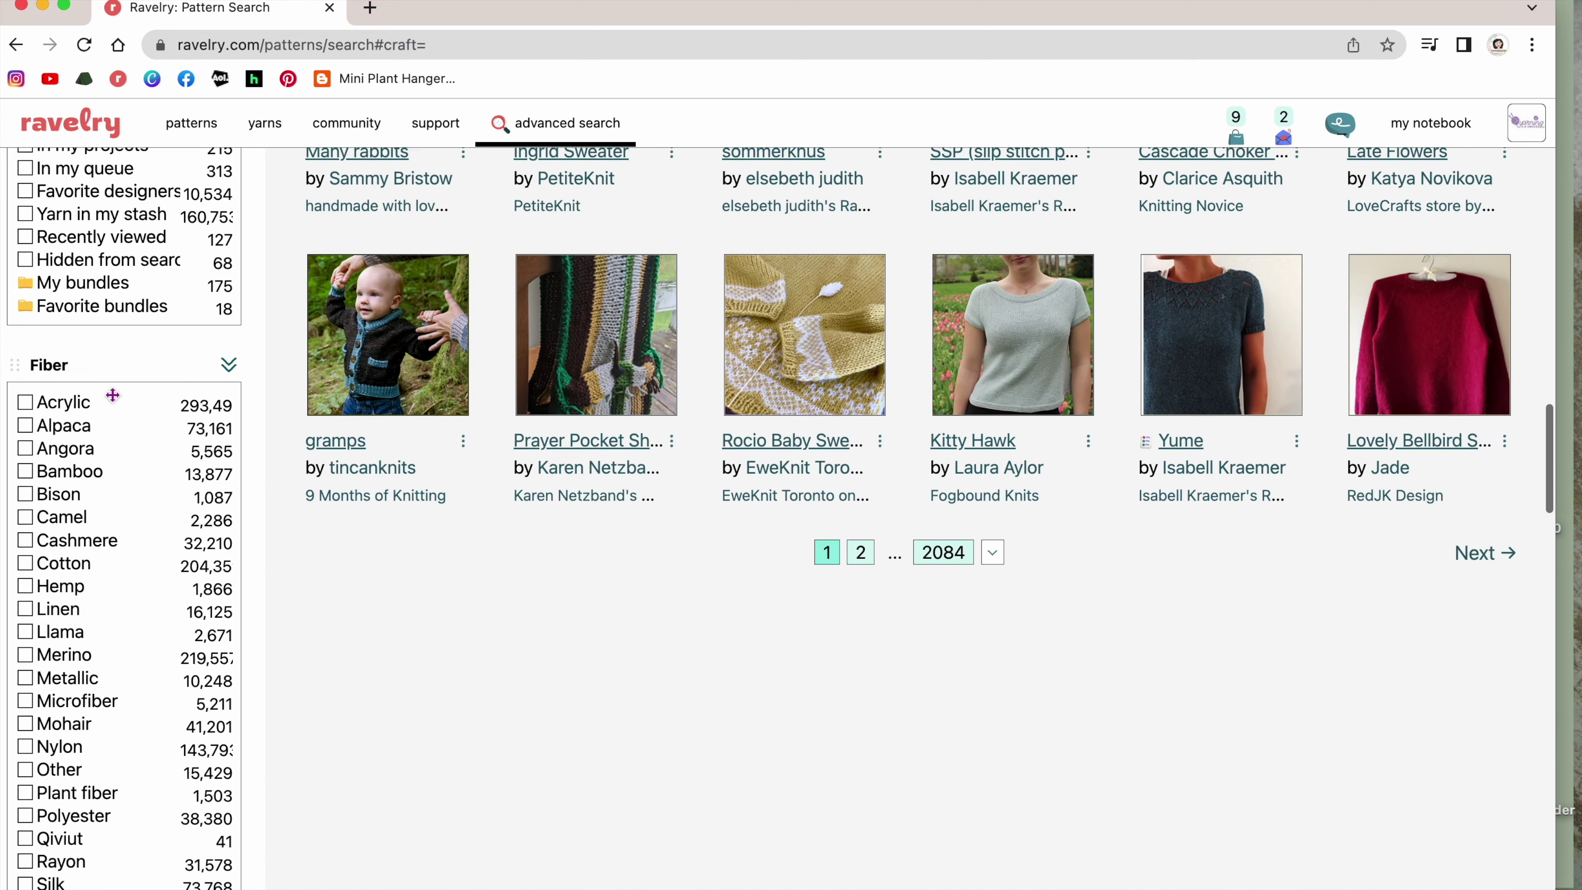
{"action": "scroll", "coordinate": [116, 405], "scroll_direction": "down", "scroll_amount": 8}
{"action": "left_click_drag", "start_coordinate": [114, 583], "coordinate": [125, 162]}
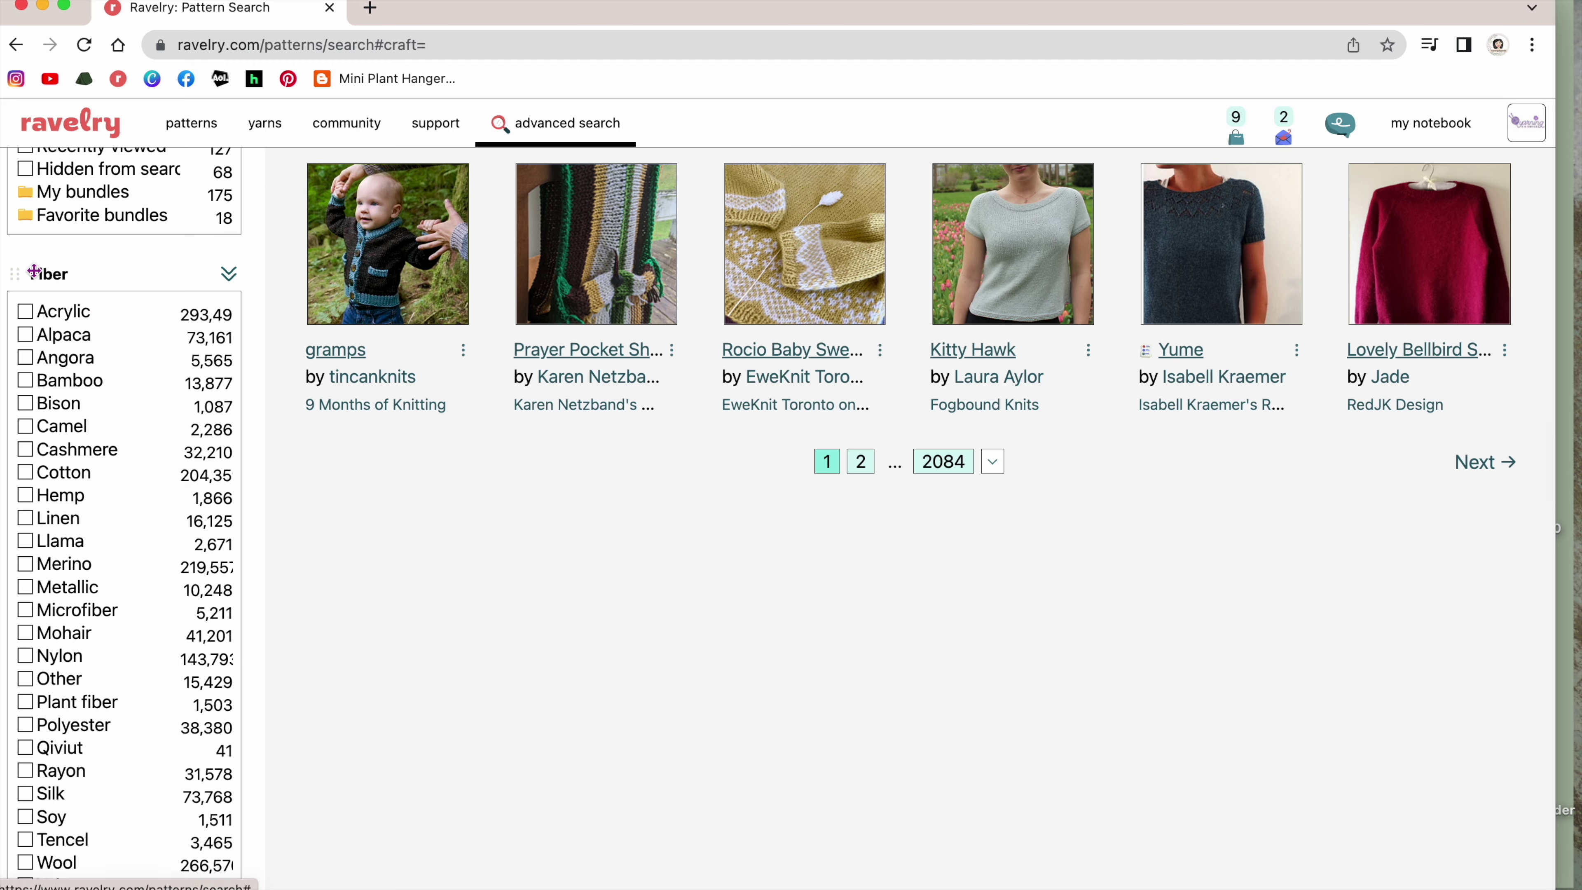
Jump to the Yardage filter to place it first in the sidebar.
{"action": "scroll", "coordinate": [130, 528], "scroll_direction": "up", "scroll_amount": 20}
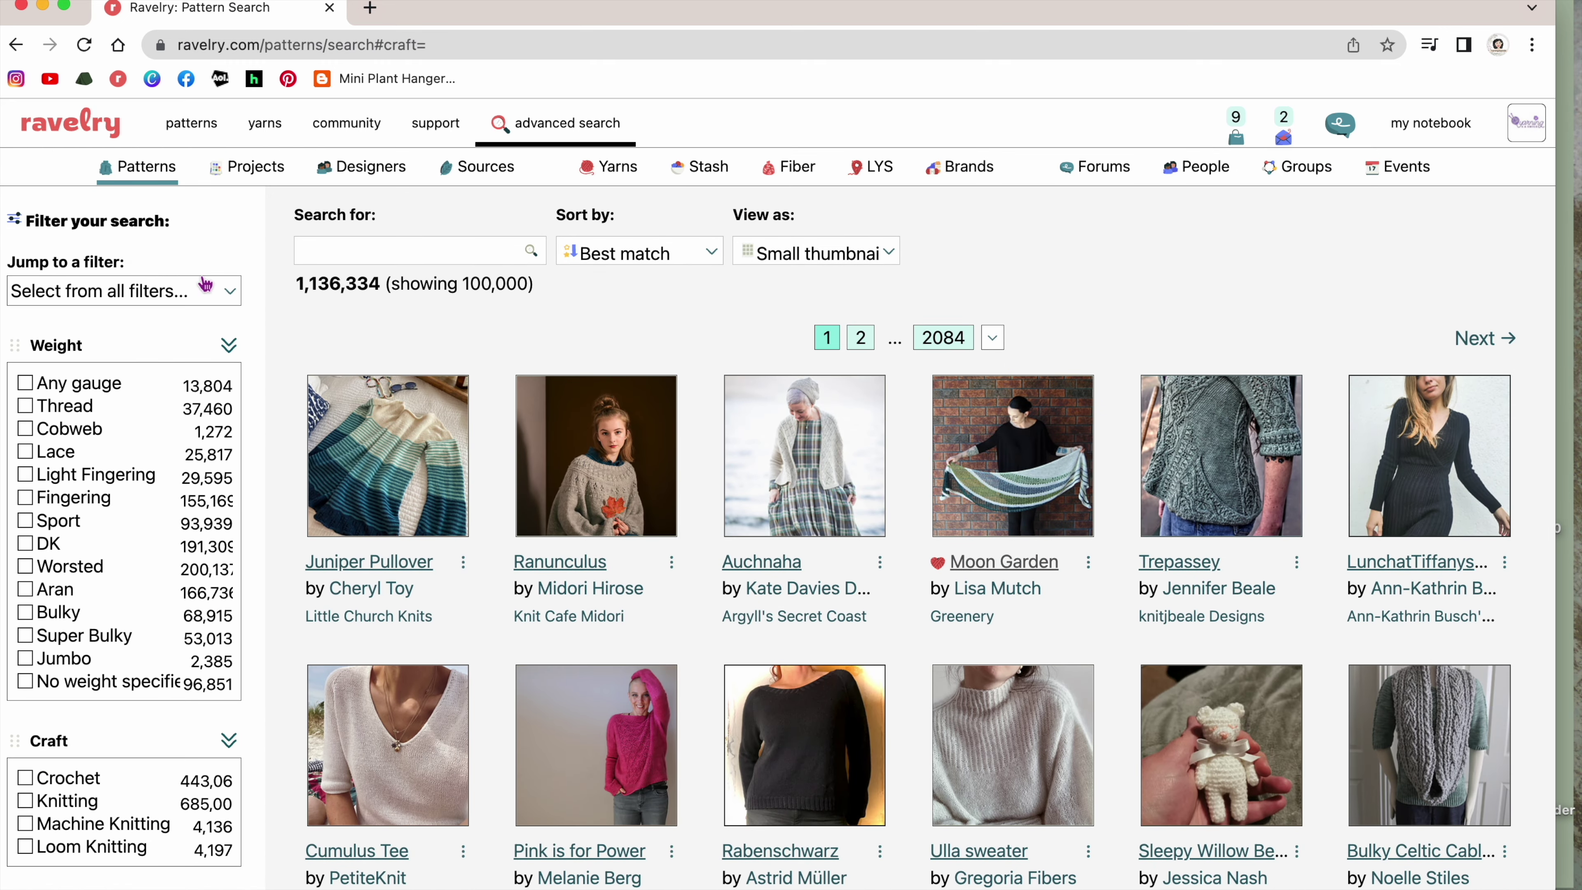
{"action": "left_click", "coordinate": [205, 287]}
{"action": "left_click", "coordinate": [123, 873]}
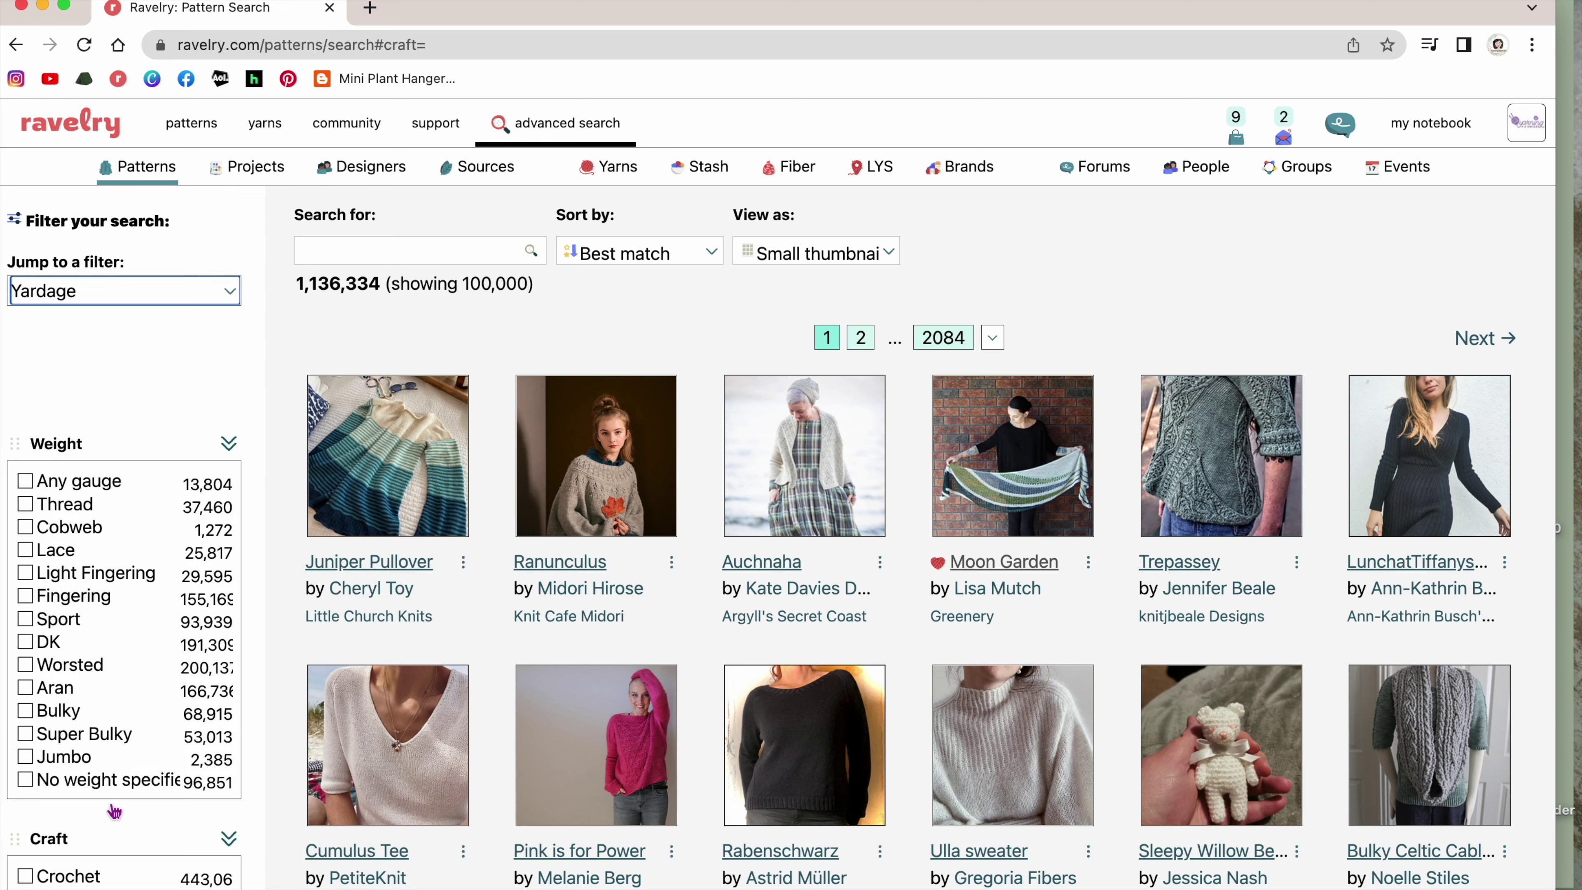
Examine the complete list of sidebar filters and additional filters, and close it without choosing one.
{"action": "left_click", "coordinate": [140, 288]}
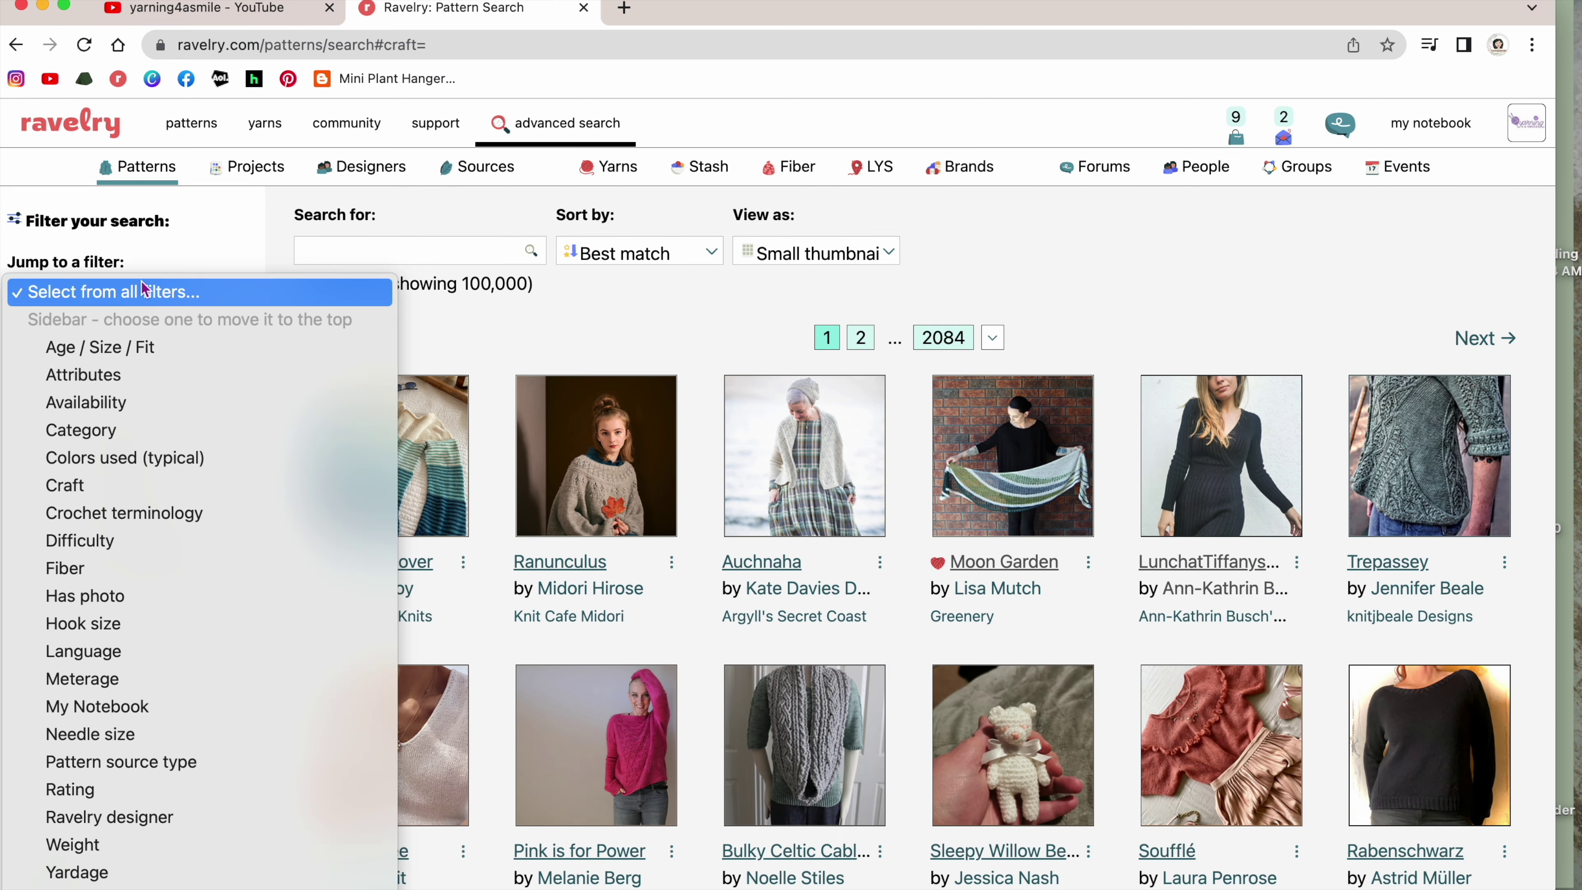
{"action": "scroll", "coordinate": [124, 305], "scroll_direction": "down", "scroll_amount": 6}
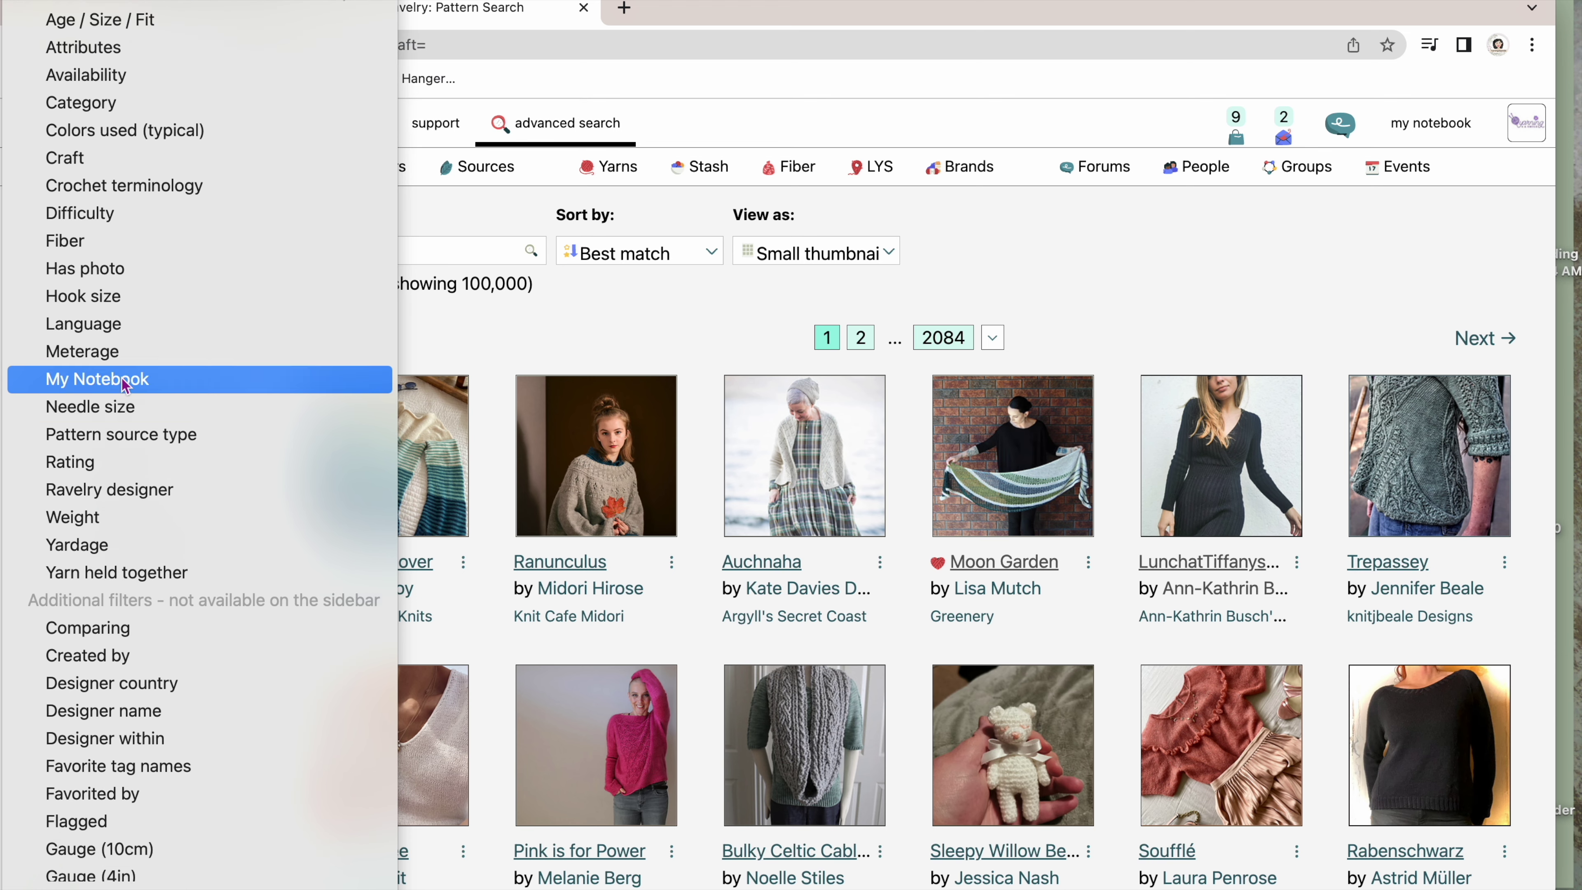
{"action": "scroll", "coordinate": [125, 386], "scroll_direction": "down", "scroll_amount": 4}
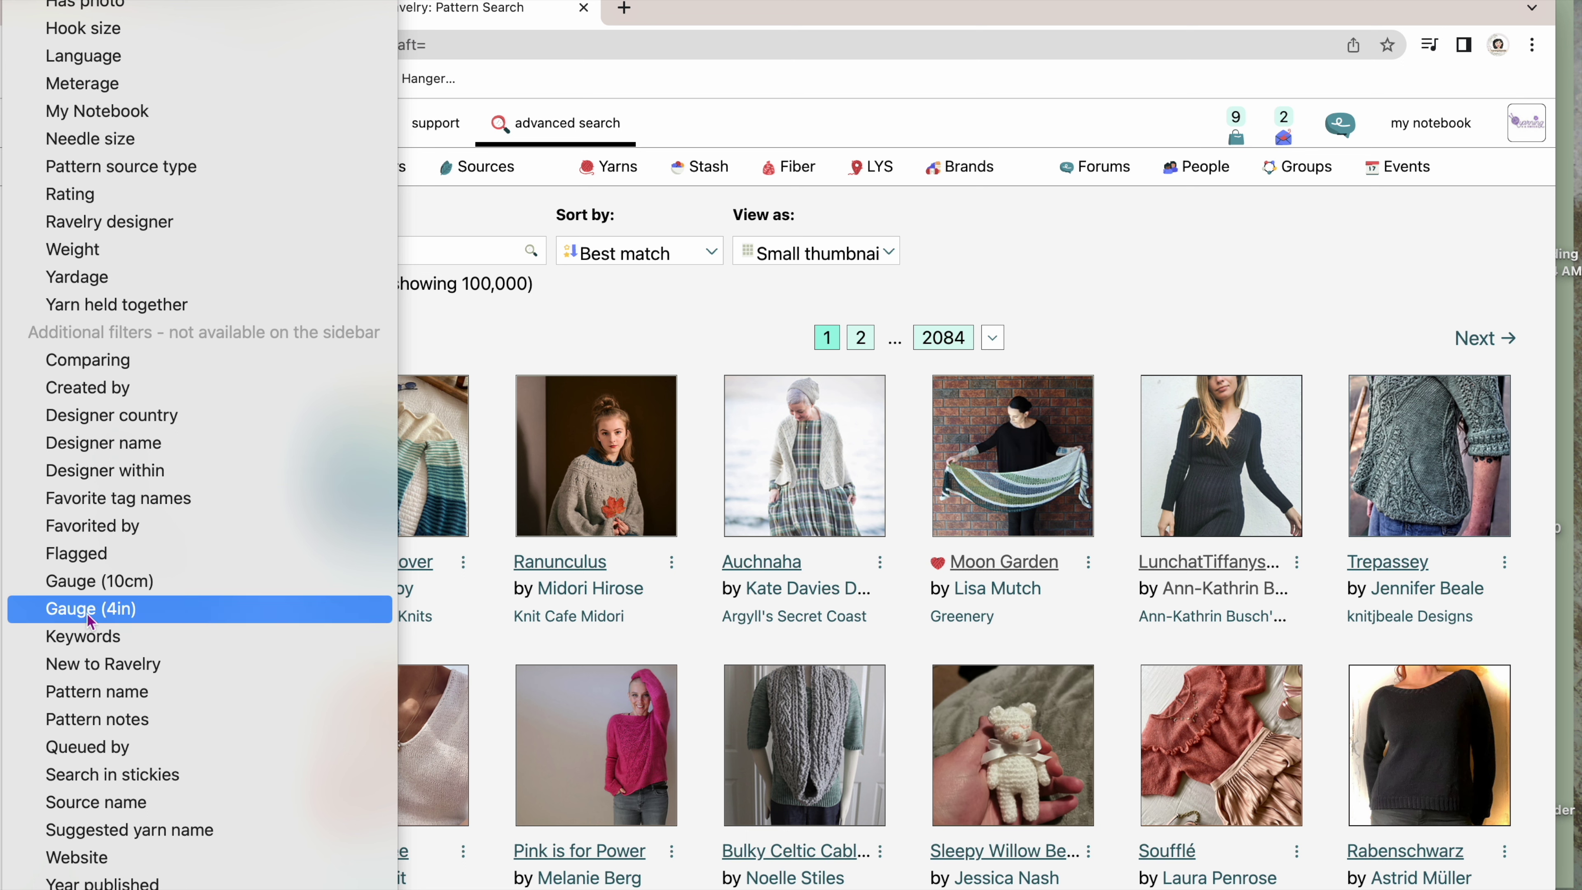
{"action": "scroll", "coordinate": [90, 621], "scroll_direction": "up", "scroll_amount": 5}
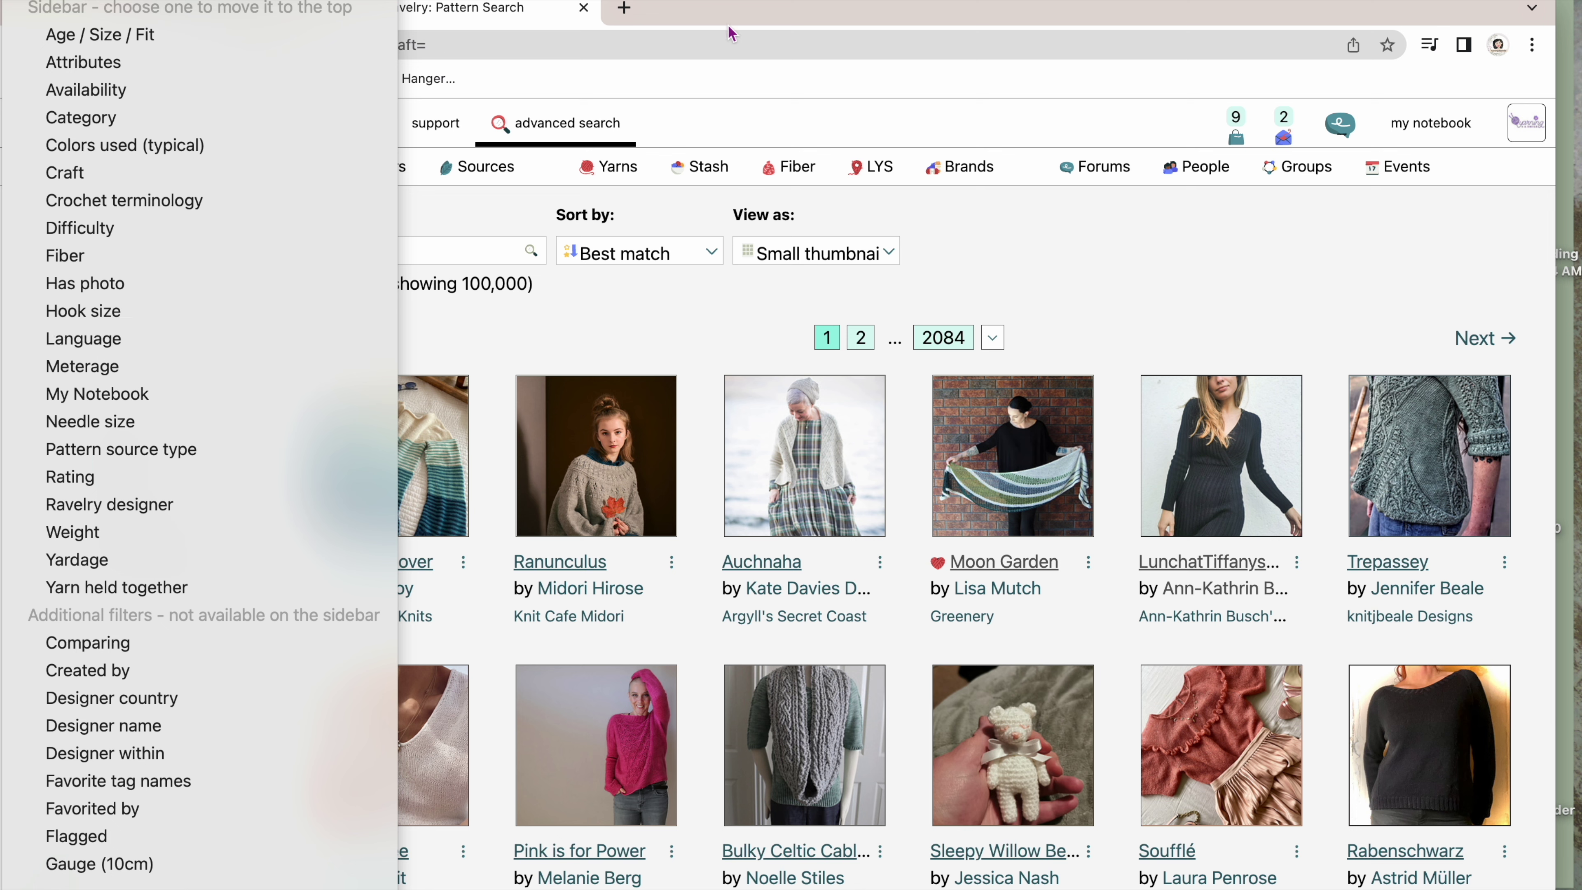
{"action": "left_click", "coordinate": [699, 34]}
Apply a custom yardage range of 440 to 463 to the pattern search.
{"action": "left_click", "coordinate": [142, 304]}
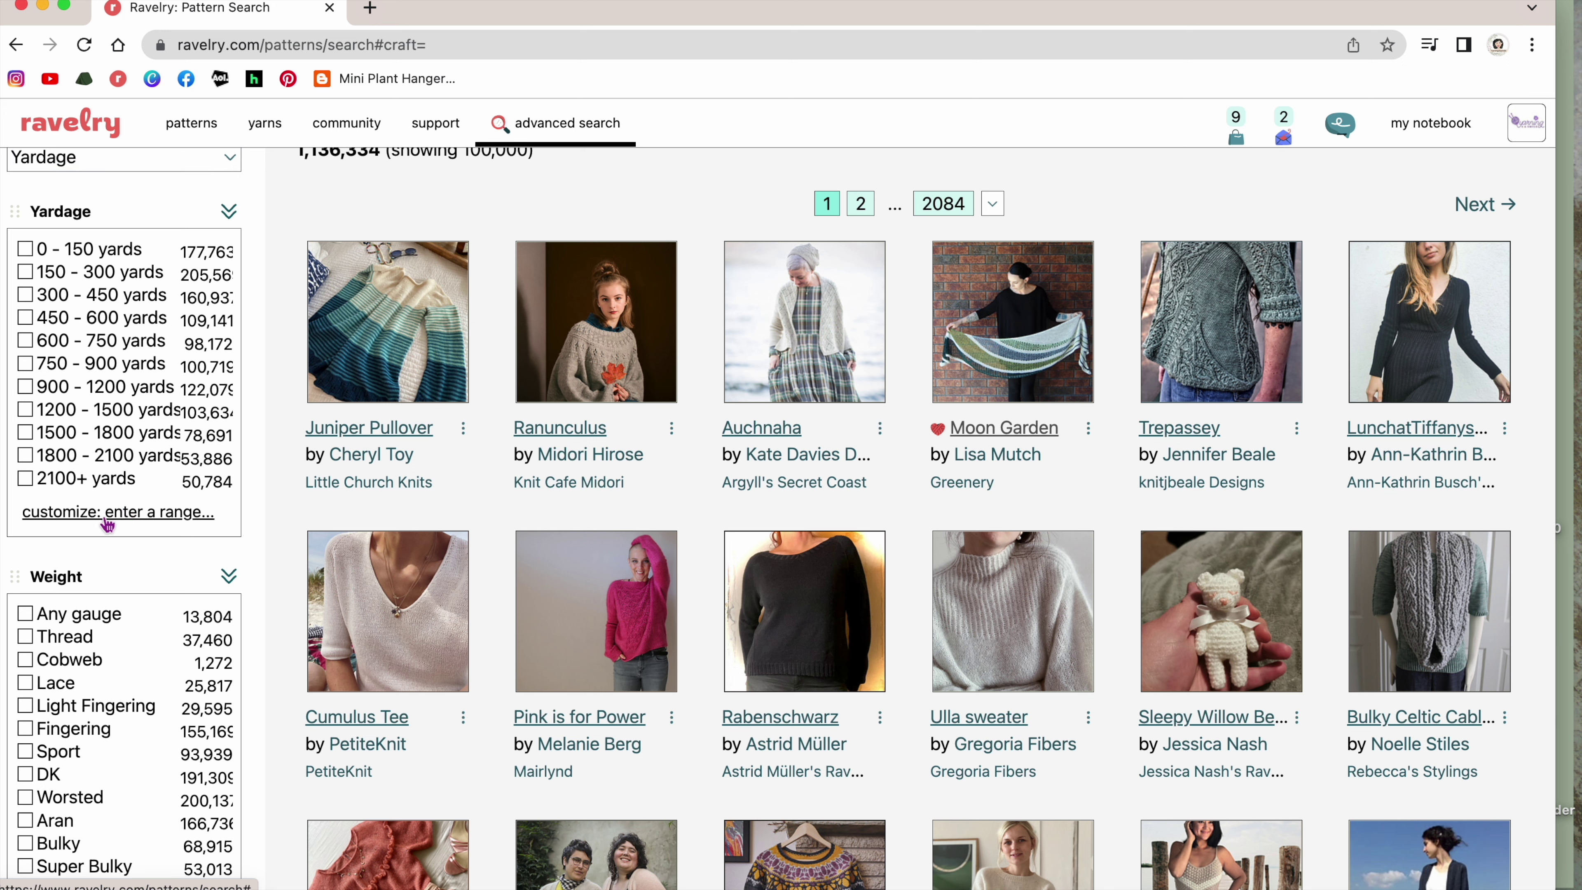
{"action": "left_click", "coordinate": [152, 514]}
{"action": "left_click", "coordinate": [146, 321]}
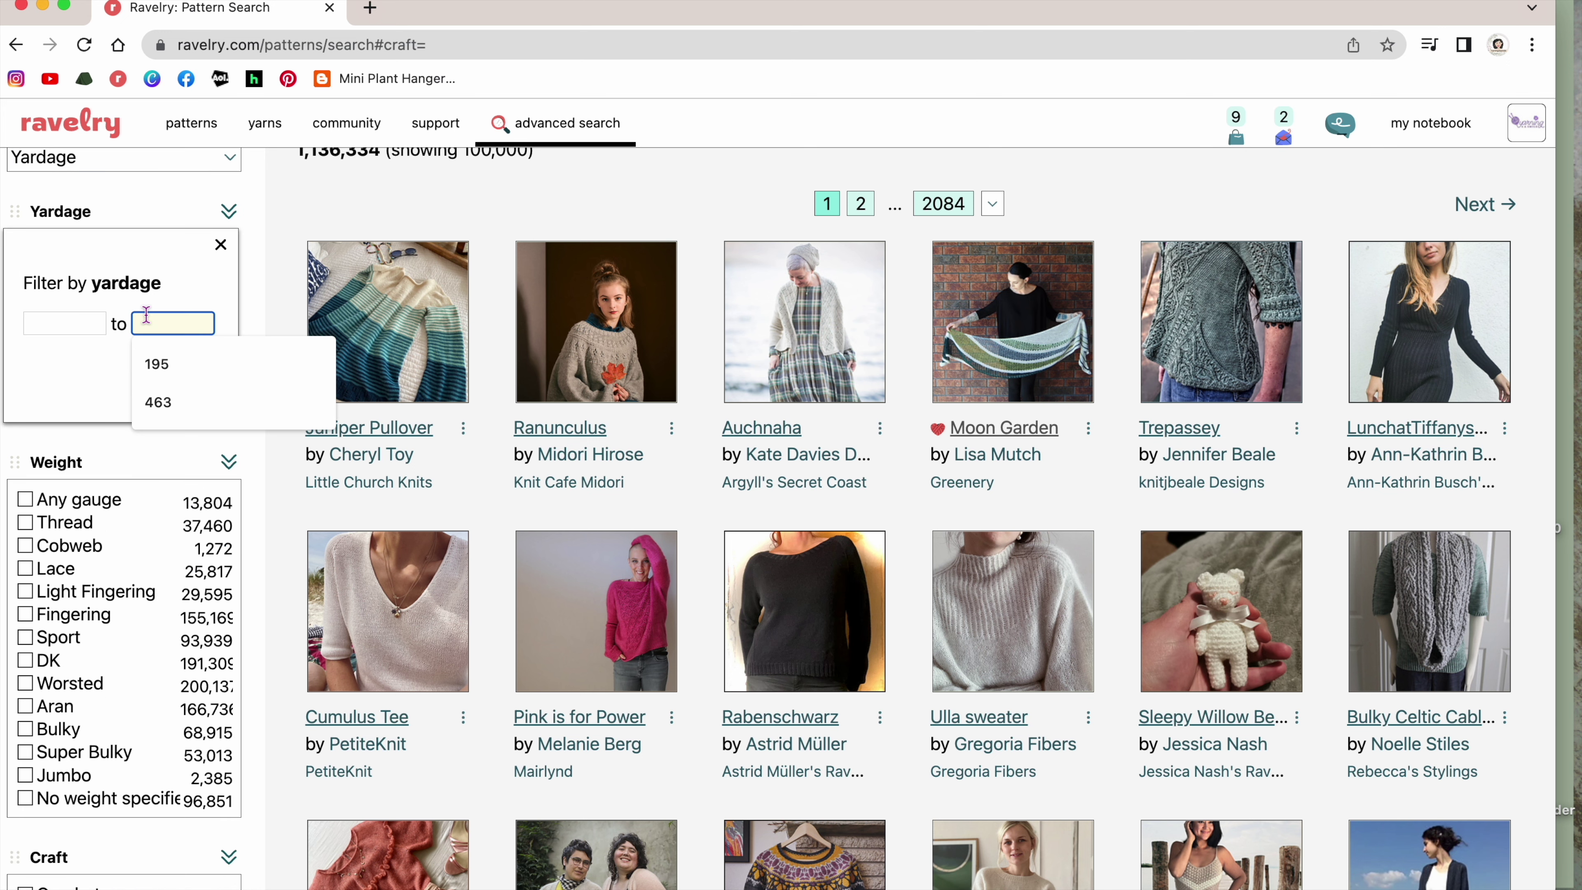
{"action": "type", "text": "46"}
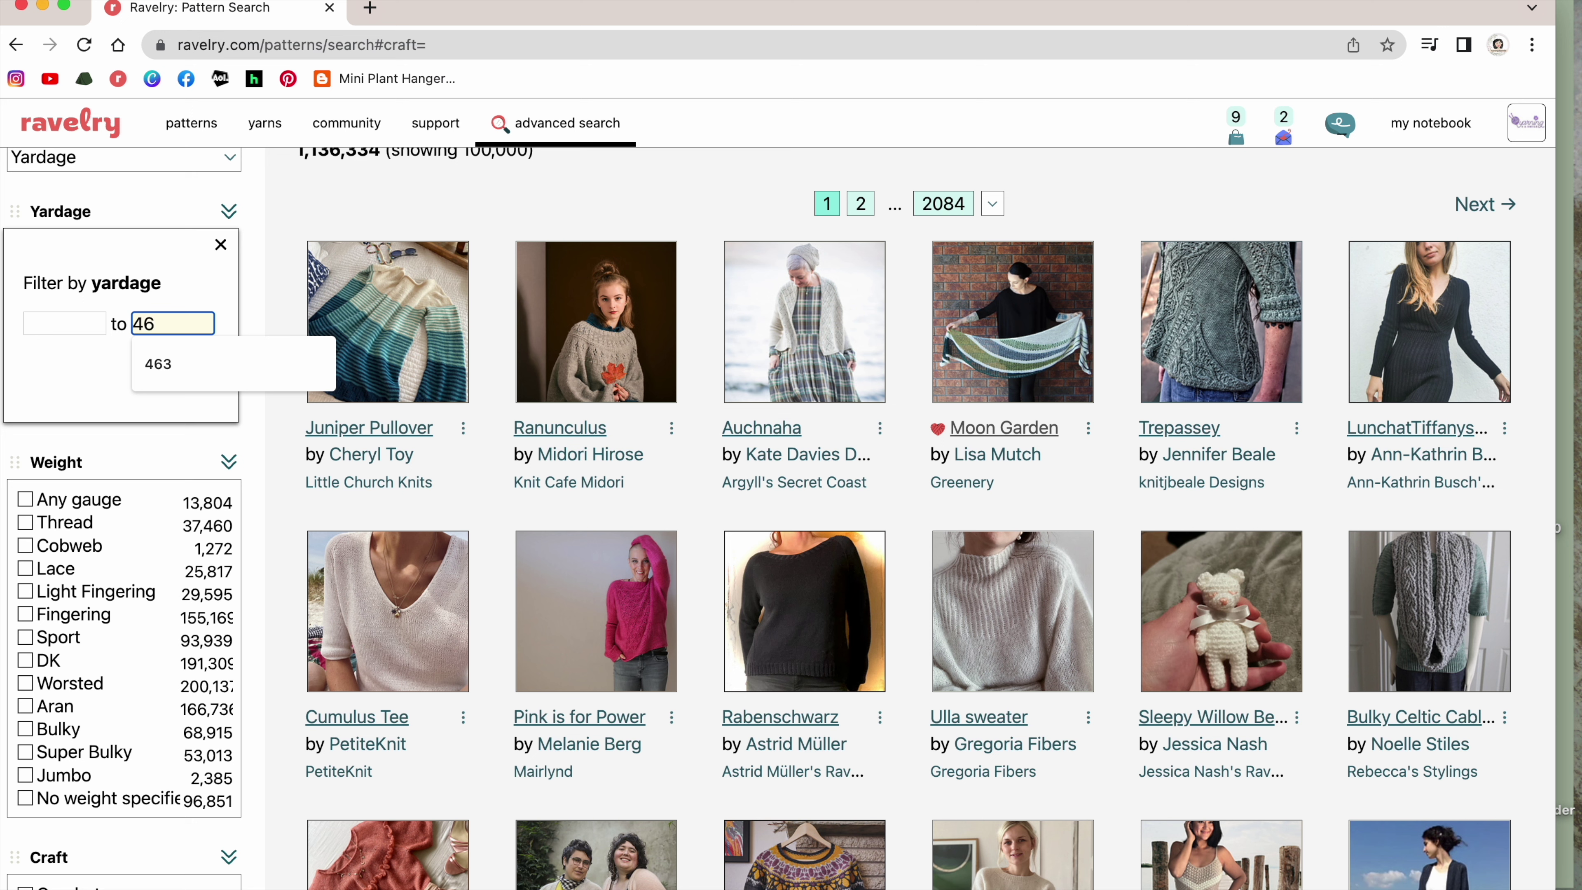
{"action": "type", "text": "3"}
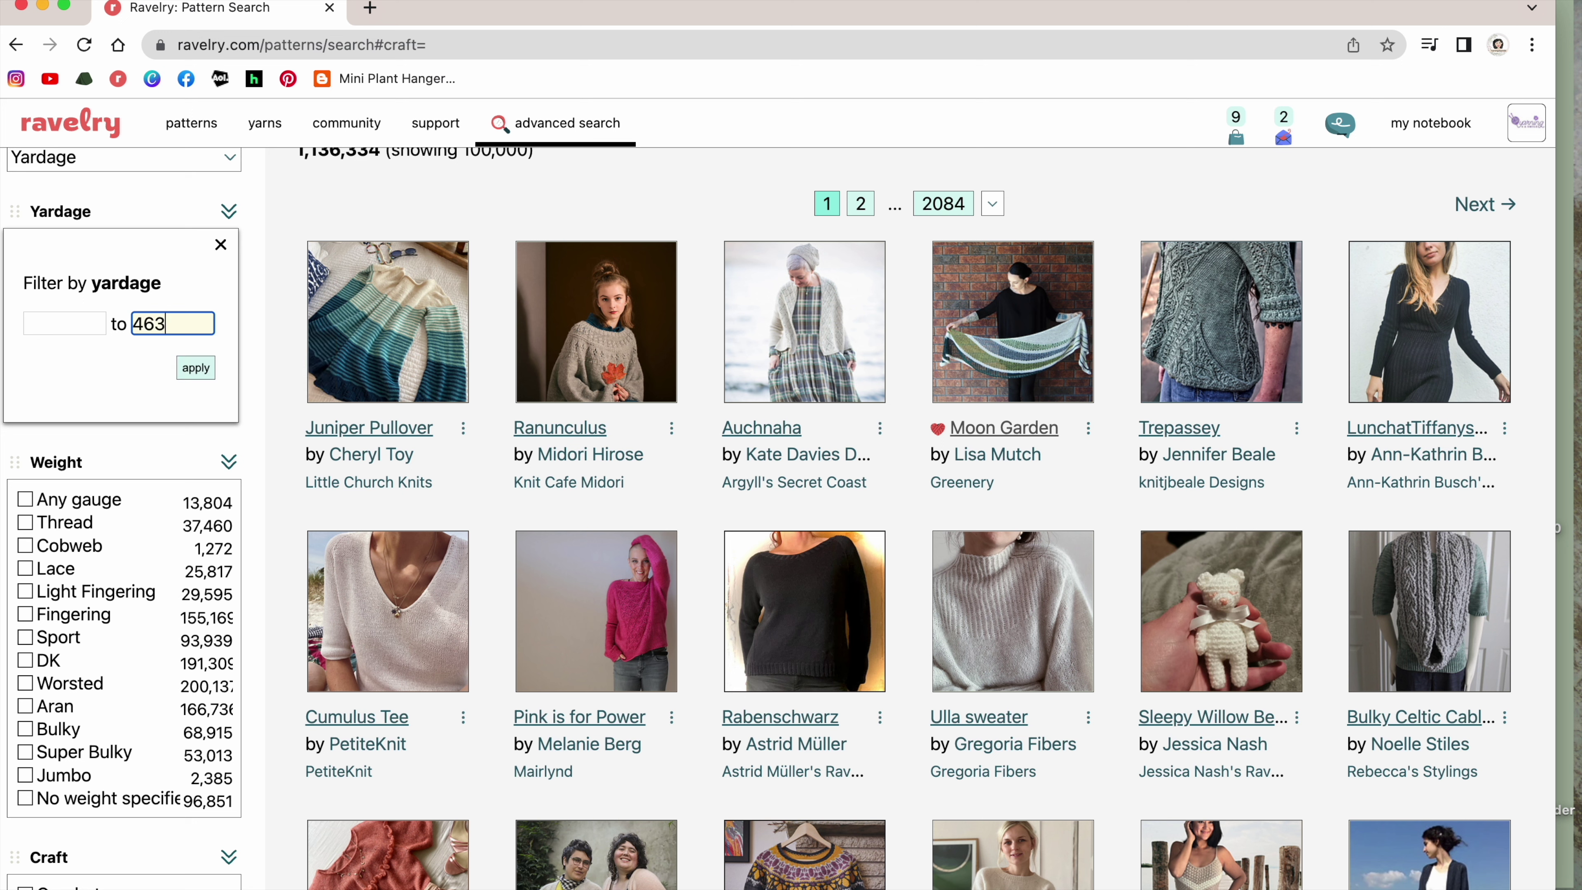
{"action": "left_click", "coordinate": [87, 325]}
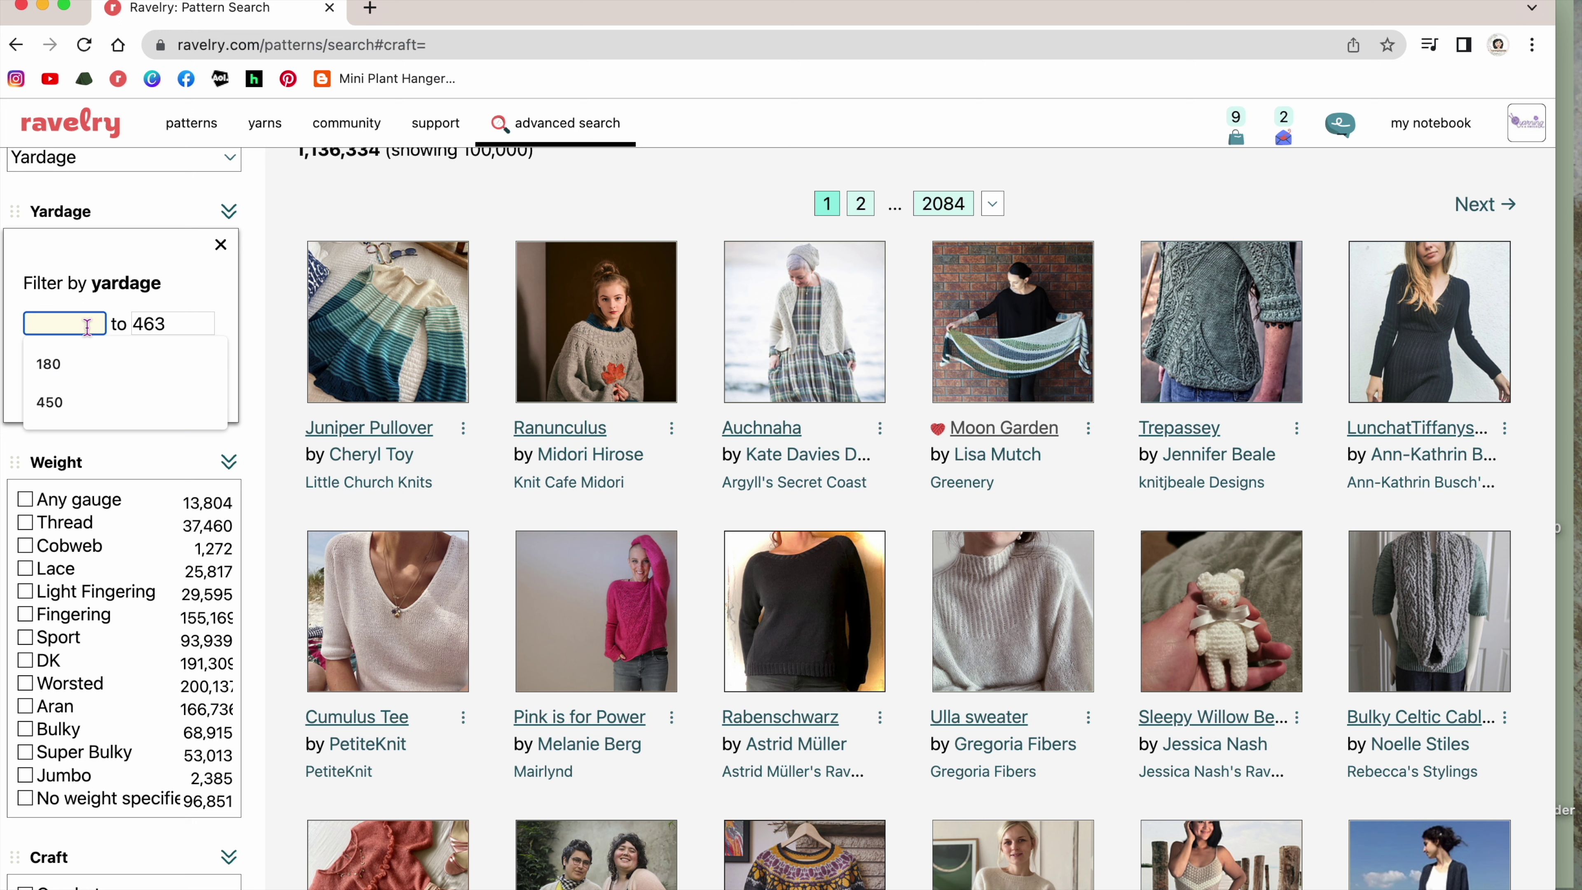
{"action": "type", "text": "440"}
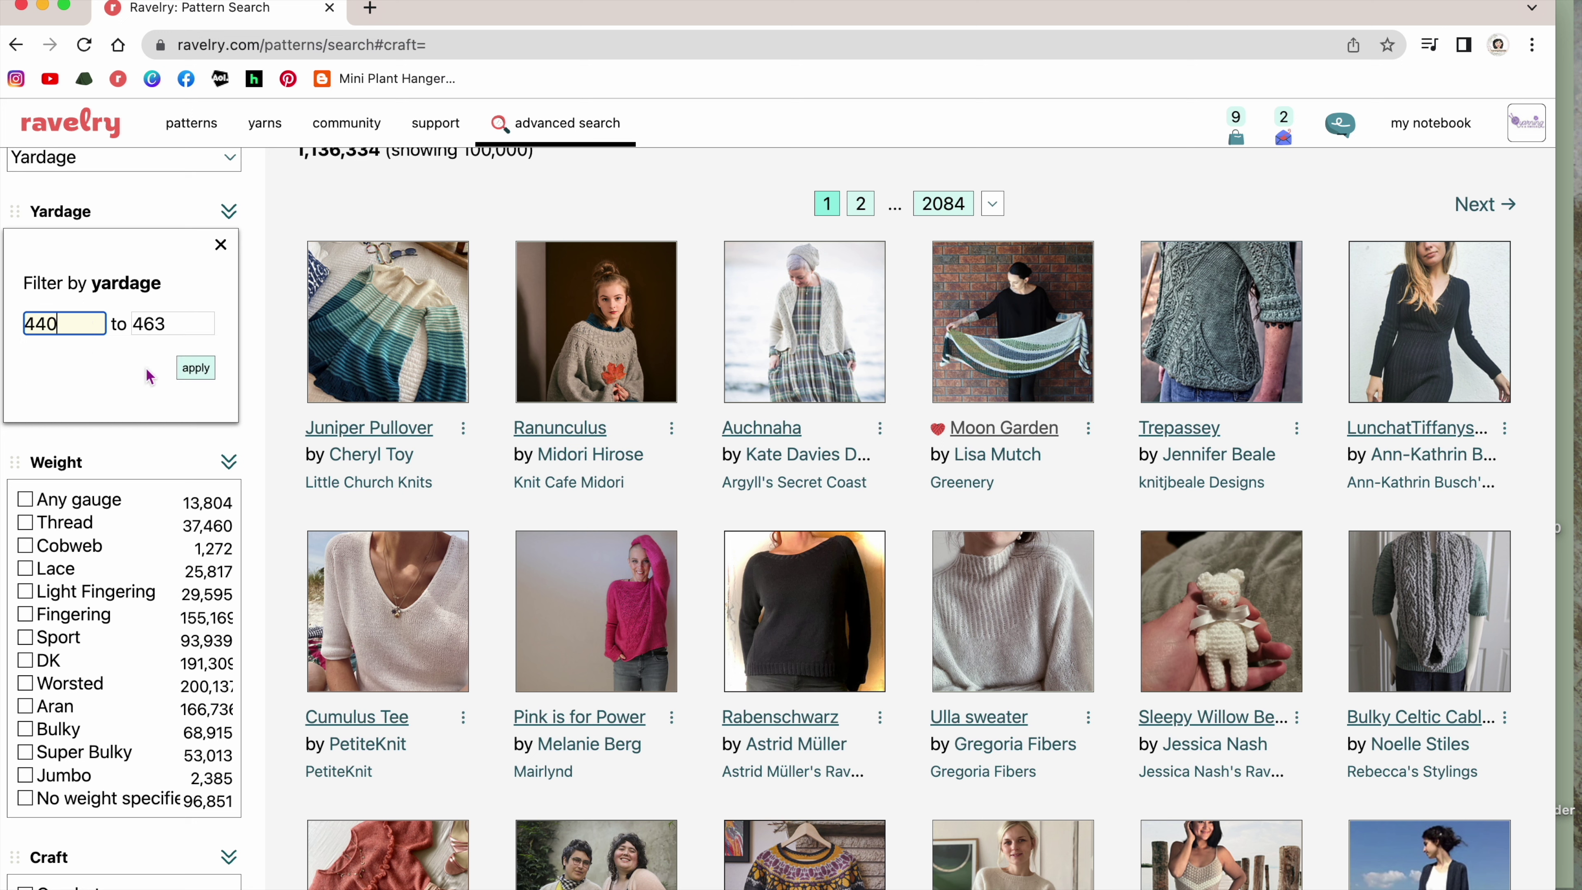
{"action": "left_click", "coordinate": [205, 372]}
Filter the patterns by the Knitting craft and the Fingering weight.
{"action": "scroll", "coordinate": [336, 247], "scroll_direction": "up", "scroll_amount": 2}
{"action": "scroll", "coordinate": [266, 384], "scroll_direction": "down", "scroll_amount": 10}
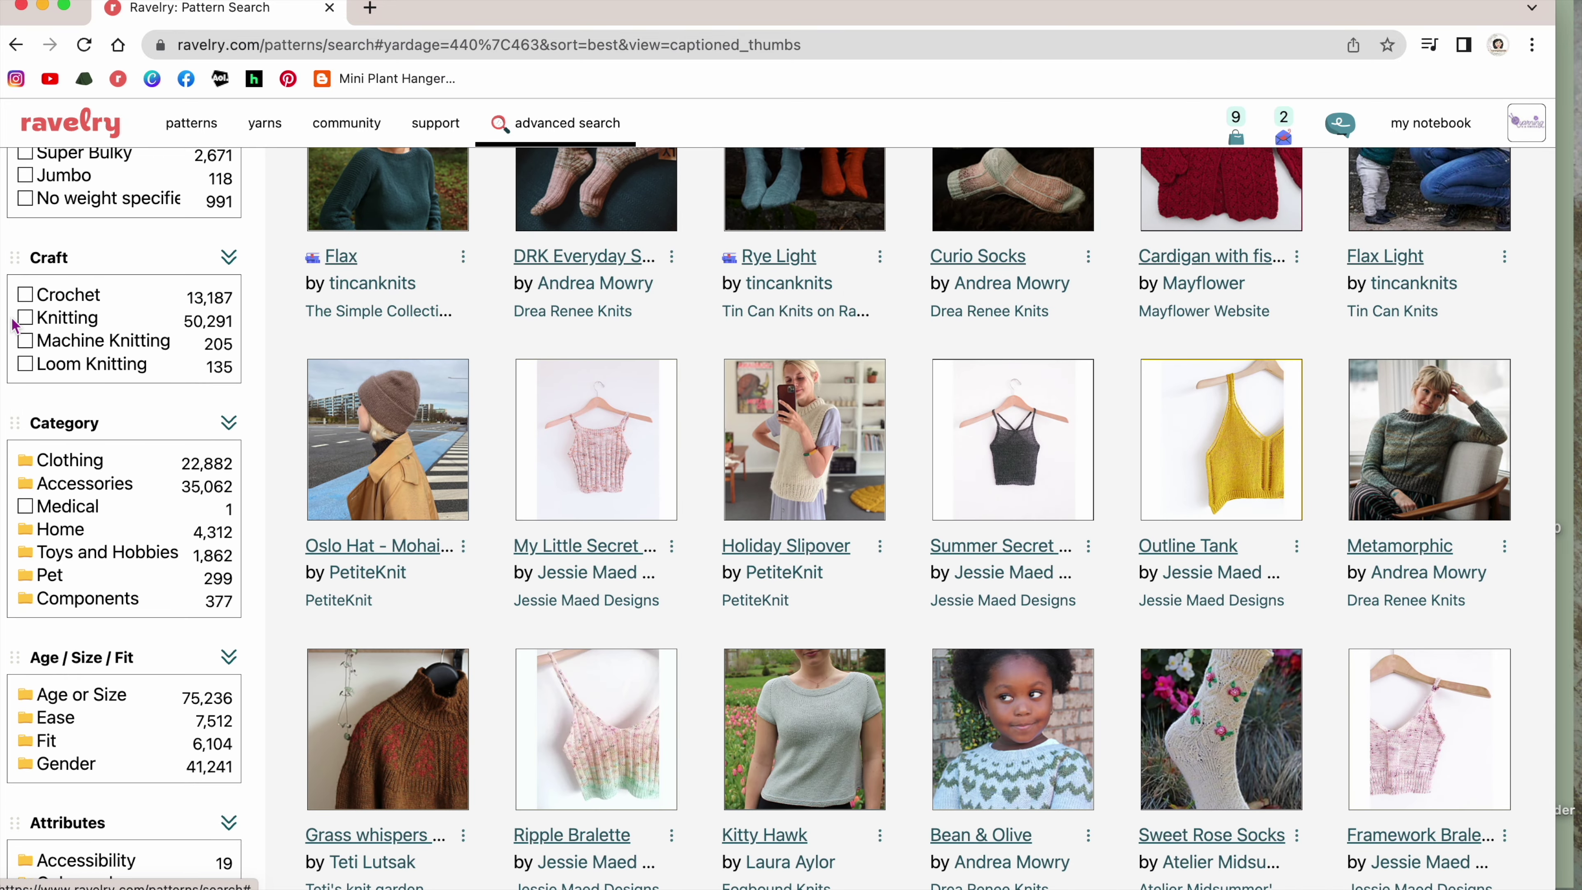
{"action": "left_click", "coordinate": [24, 318]}
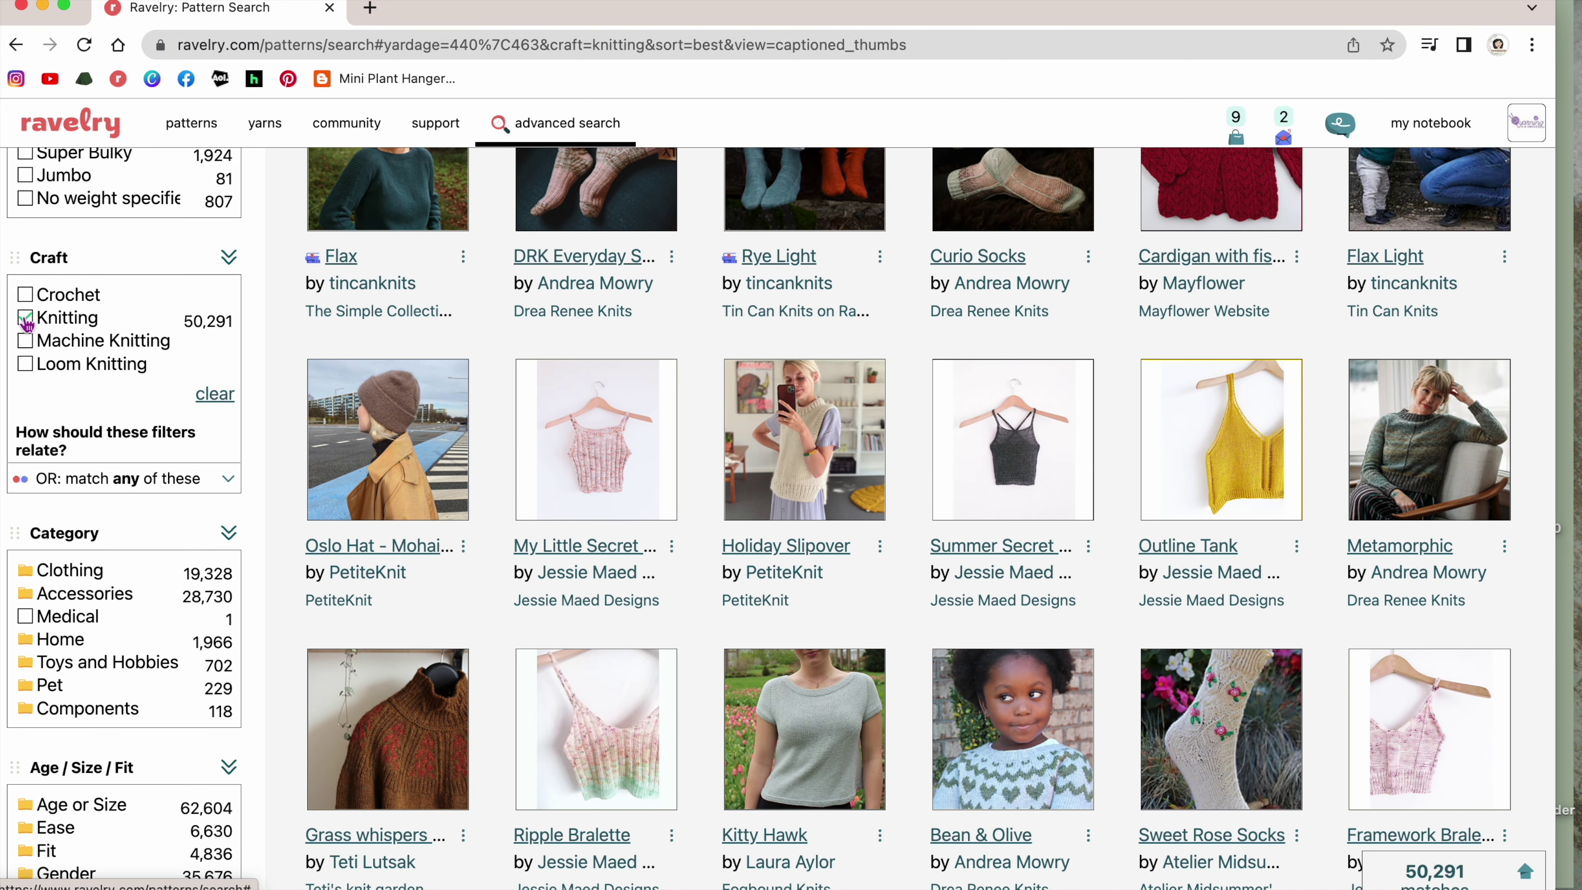
{"action": "scroll", "coordinate": [25, 321], "scroll_direction": "up", "scroll_amount": 5}
{"action": "left_click", "coordinate": [27, 335]}
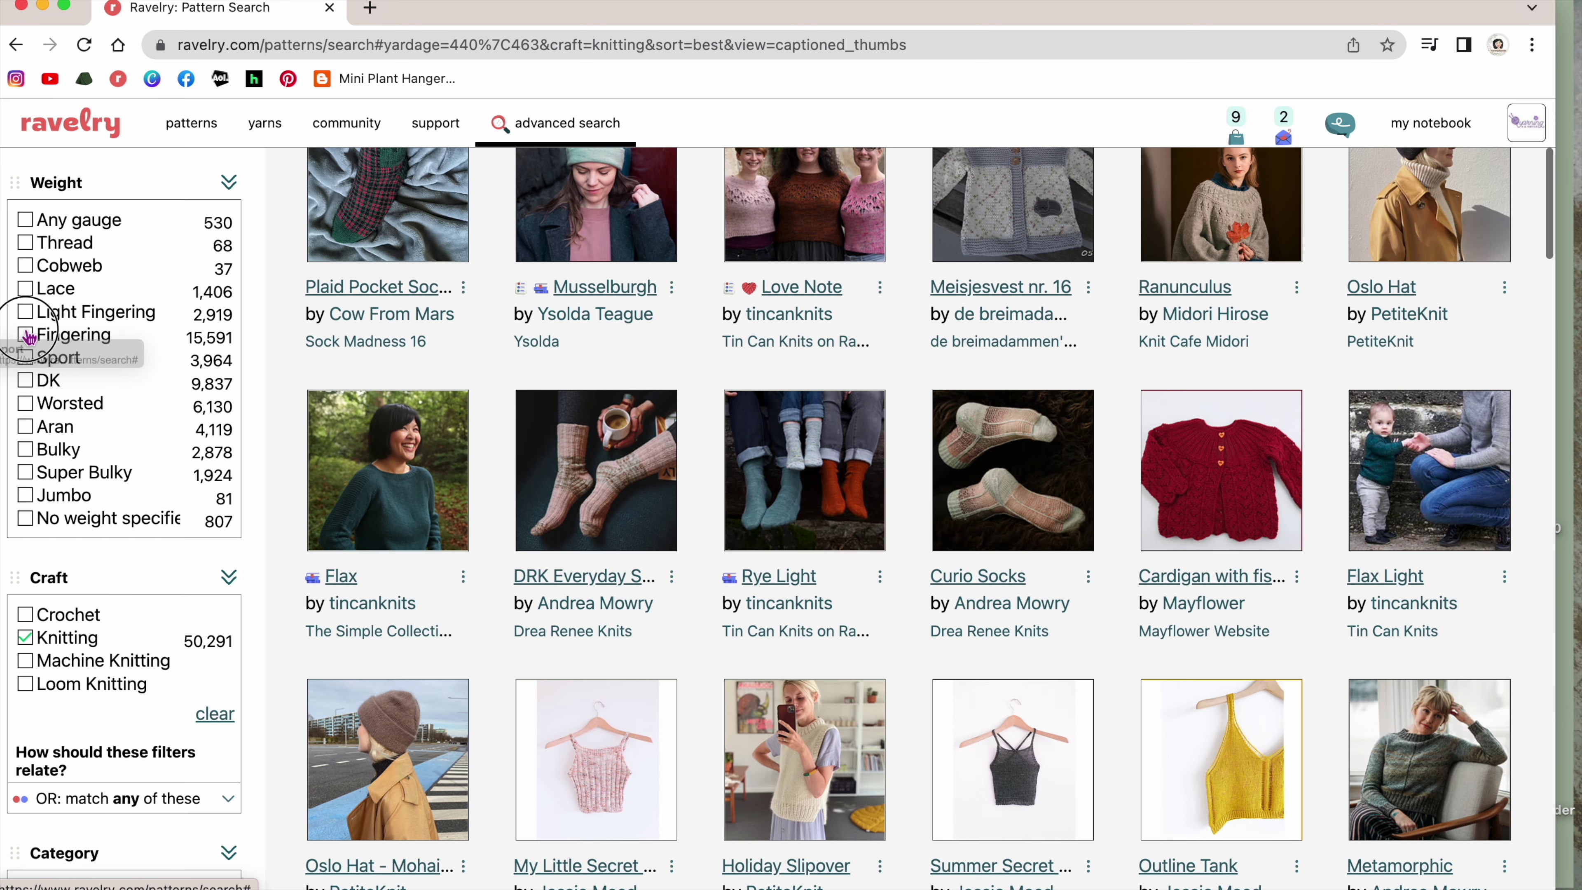
Examine the subcategories under Clothing, Accessories, Home, Toys and Hobbies, and Components in the Category filter.
{"action": "scroll", "coordinate": [69, 416], "scroll_direction": "down", "scroll_amount": 10}
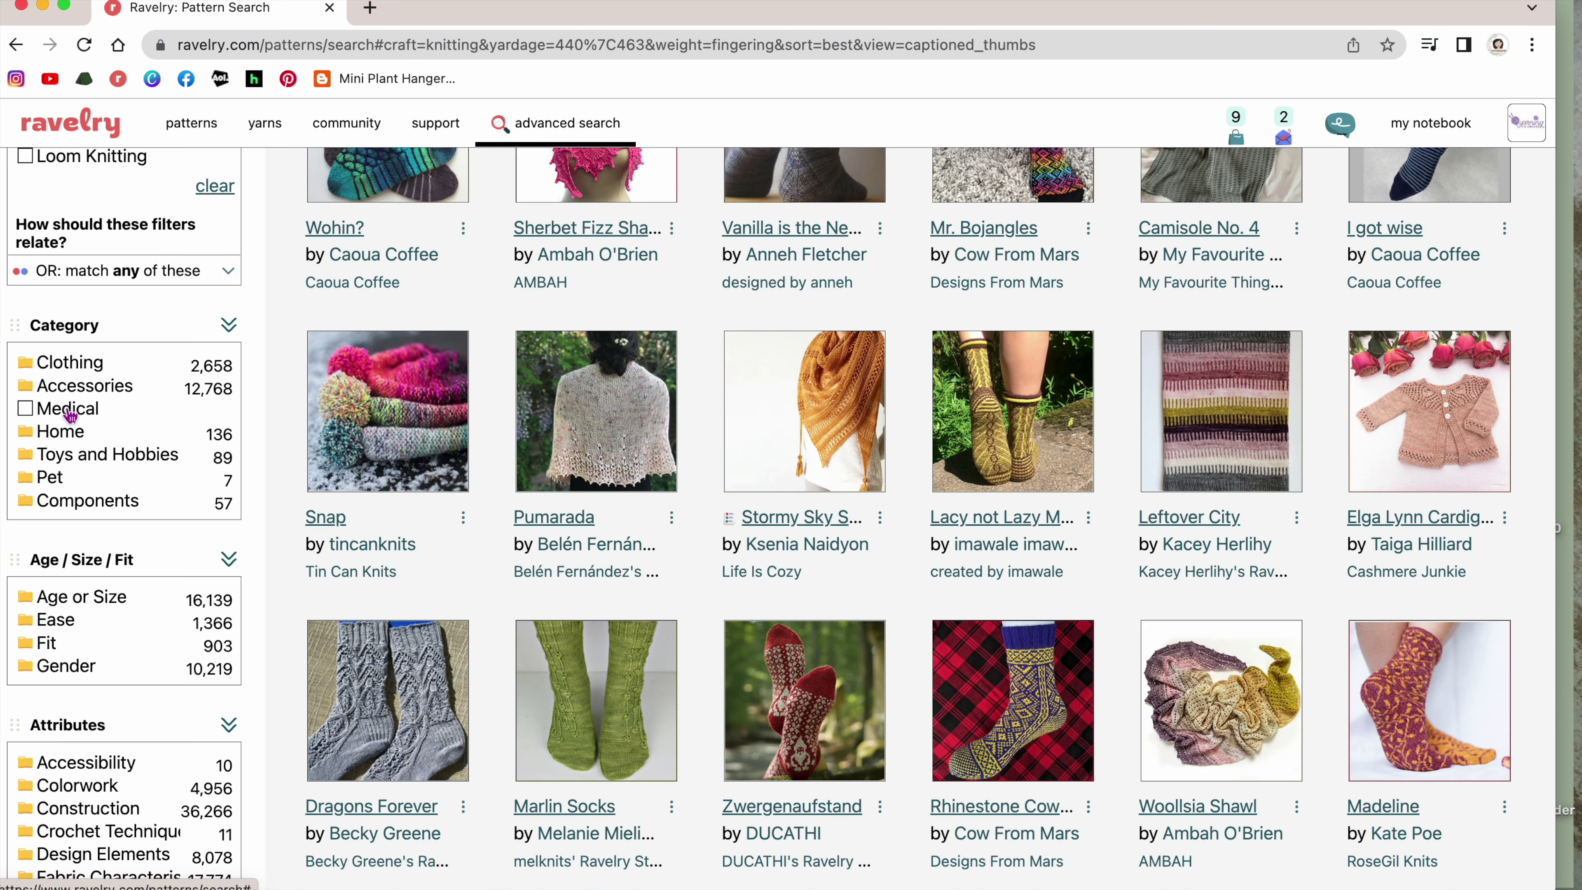
{"action": "left_click", "coordinate": [69, 395]}
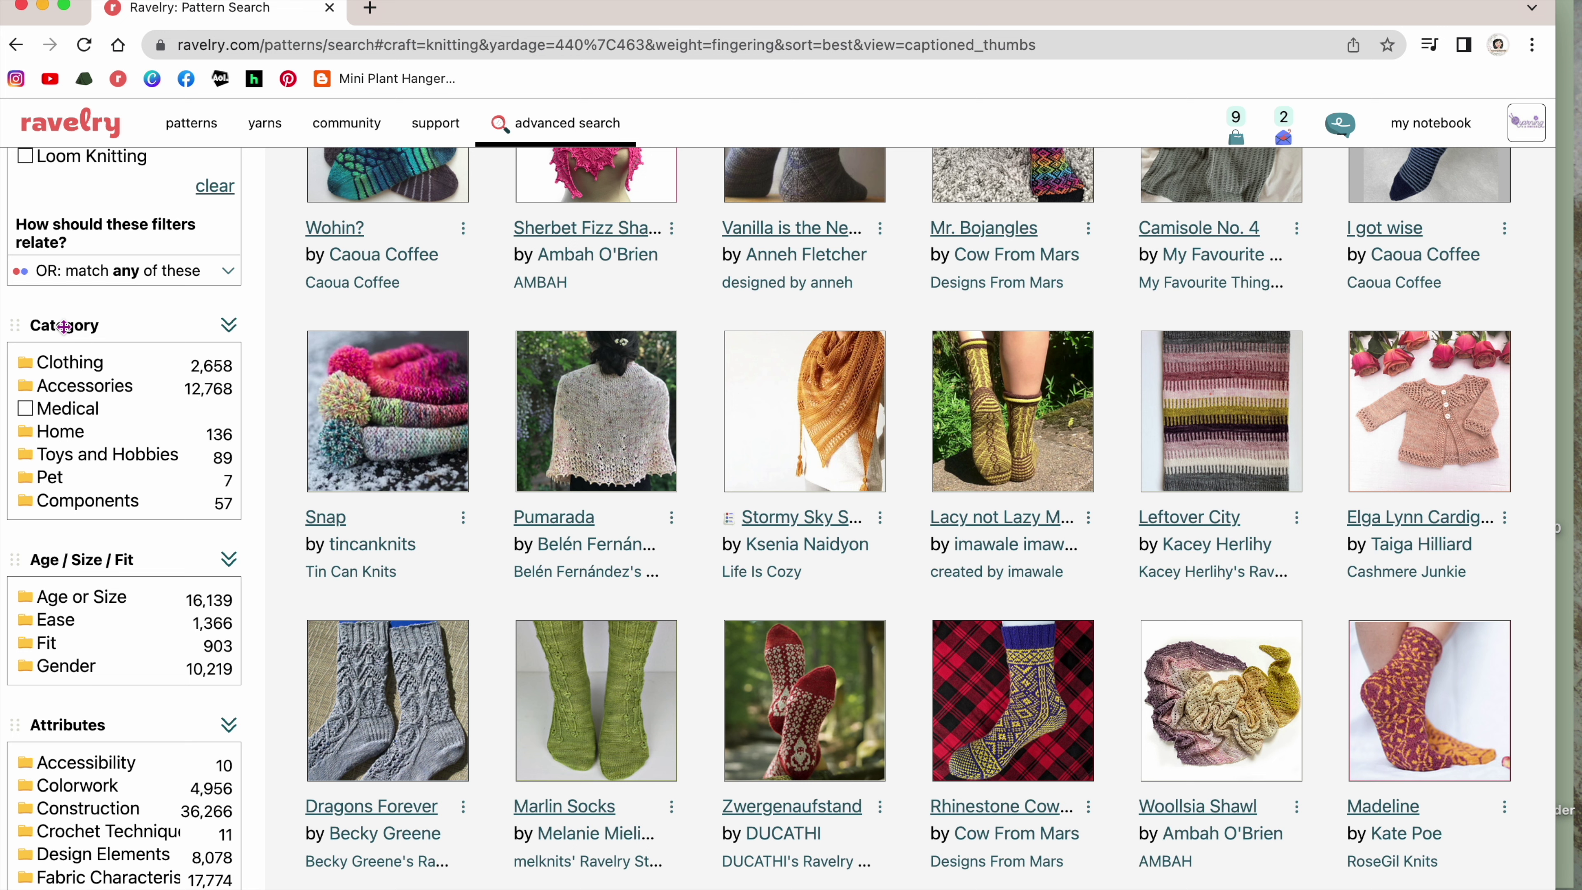
{"action": "left_click", "coordinate": [61, 367]}
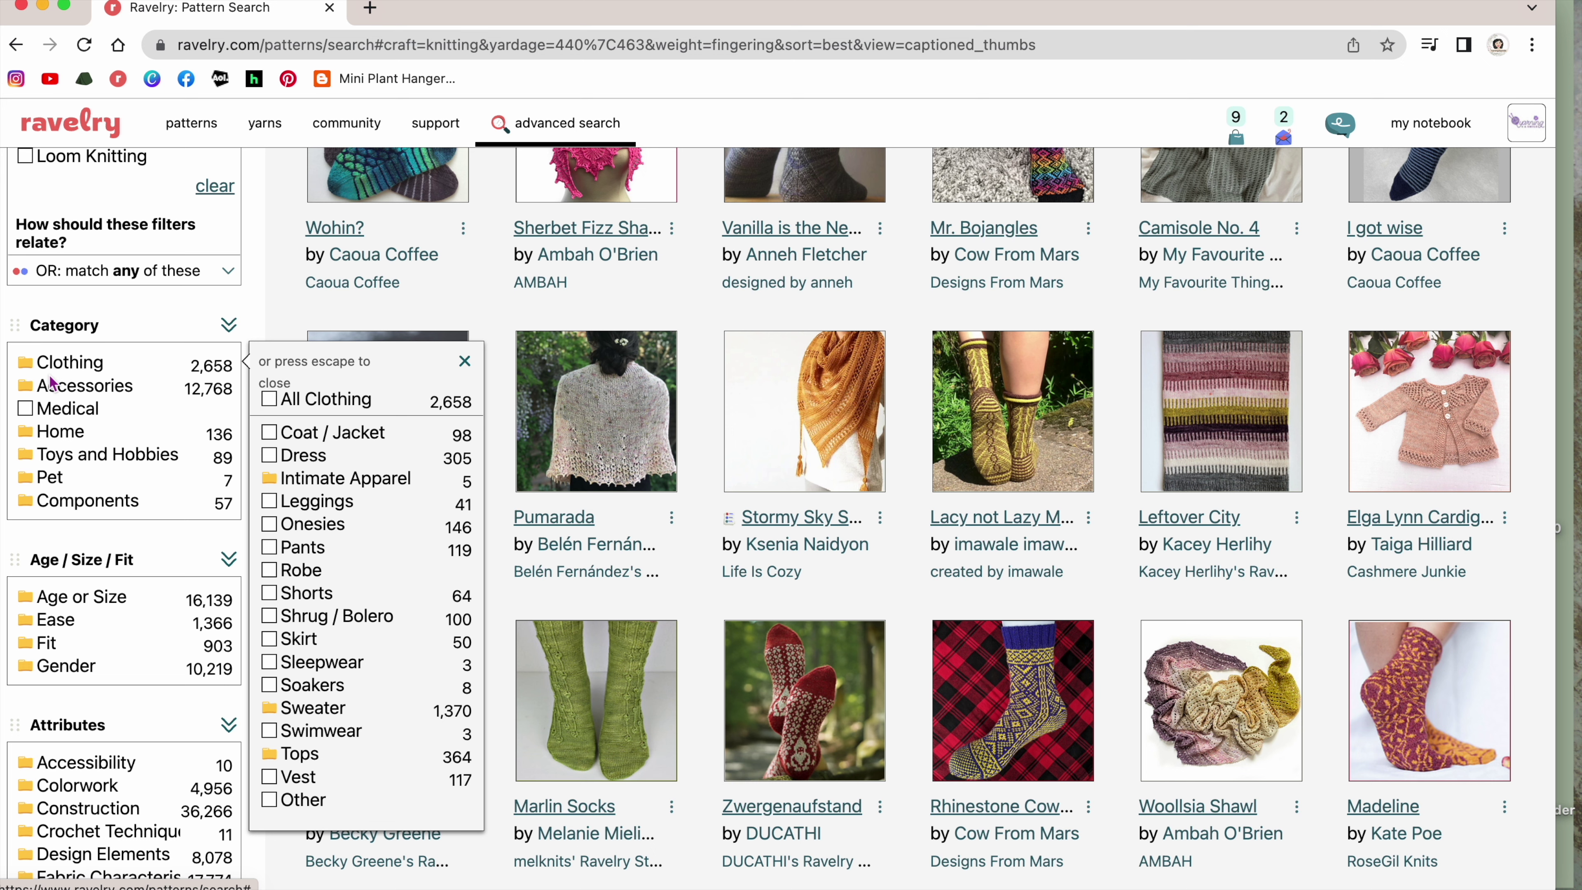
{"action": "left_click", "coordinate": [57, 390]}
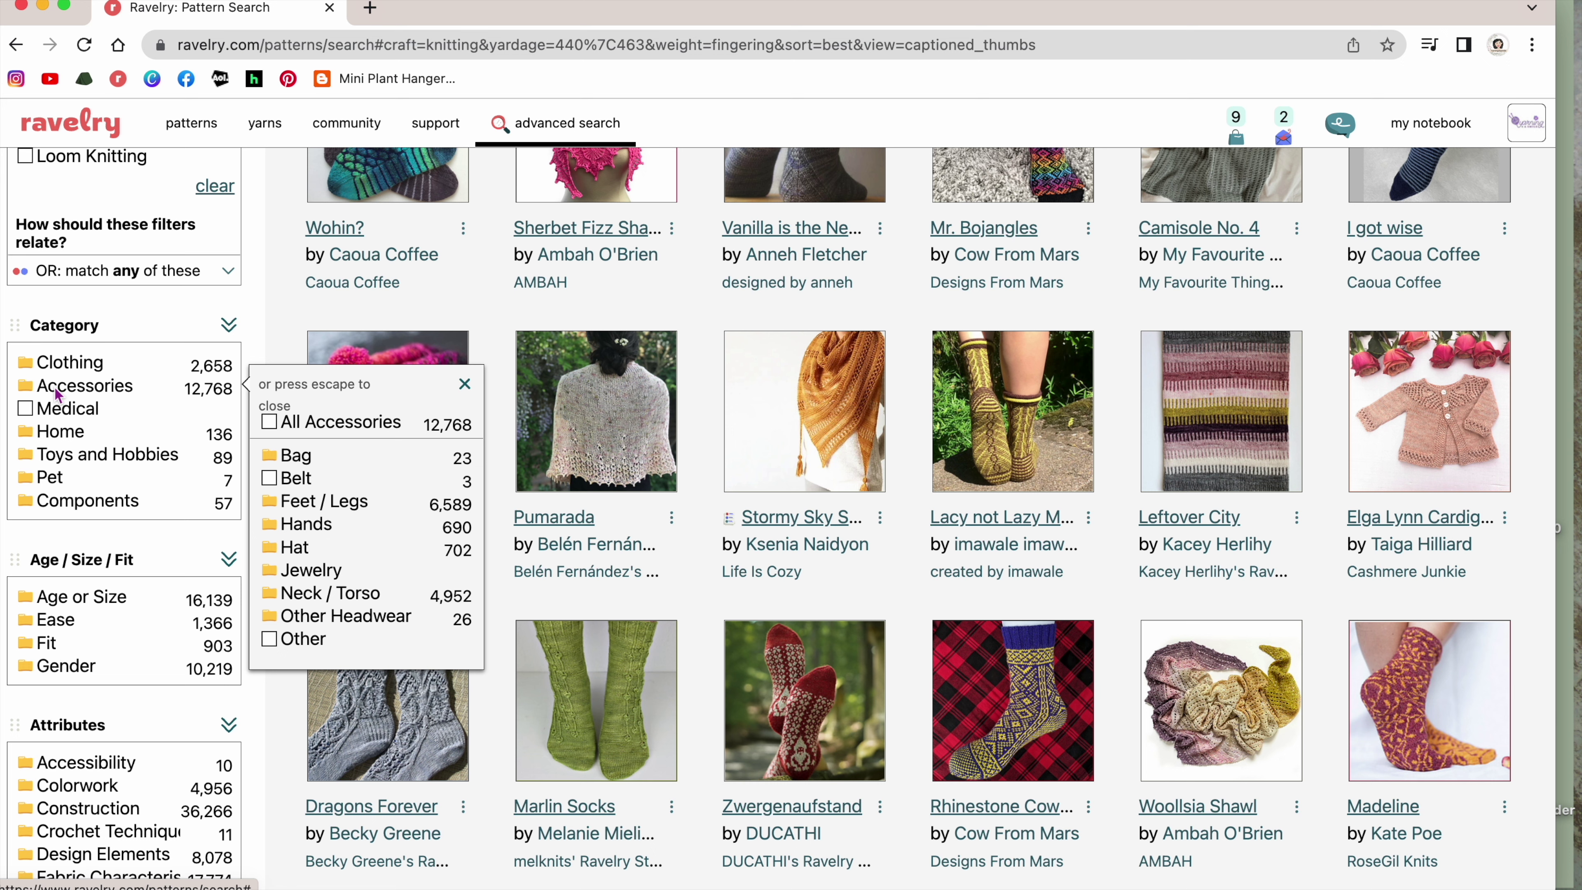
{"action": "left_click", "coordinate": [302, 595]}
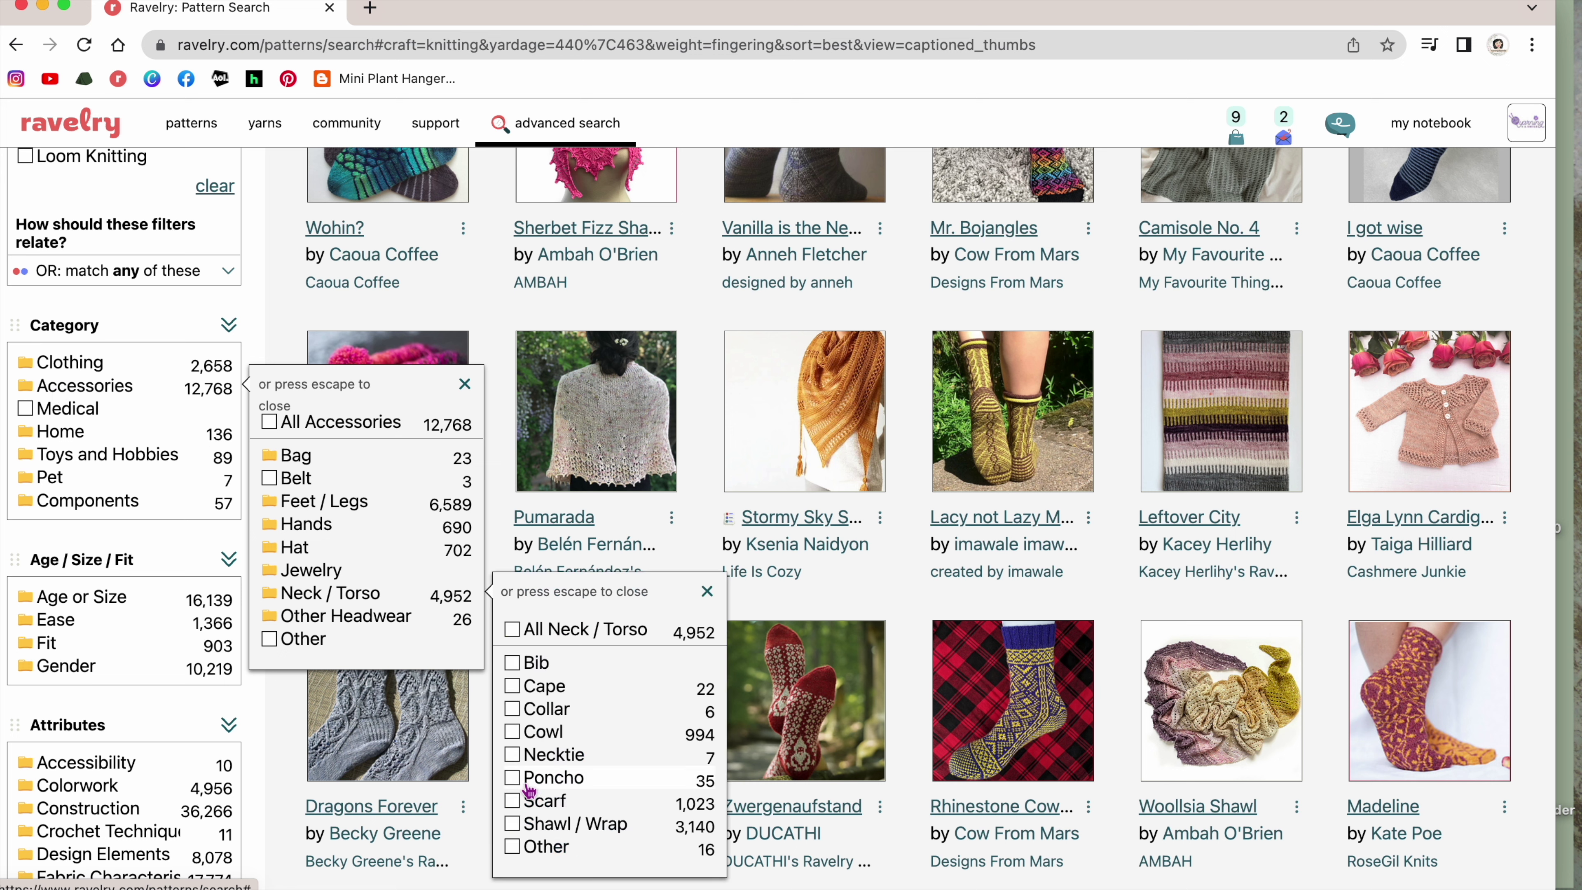
{"action": "left_click", "coordinate": [298, 549]}
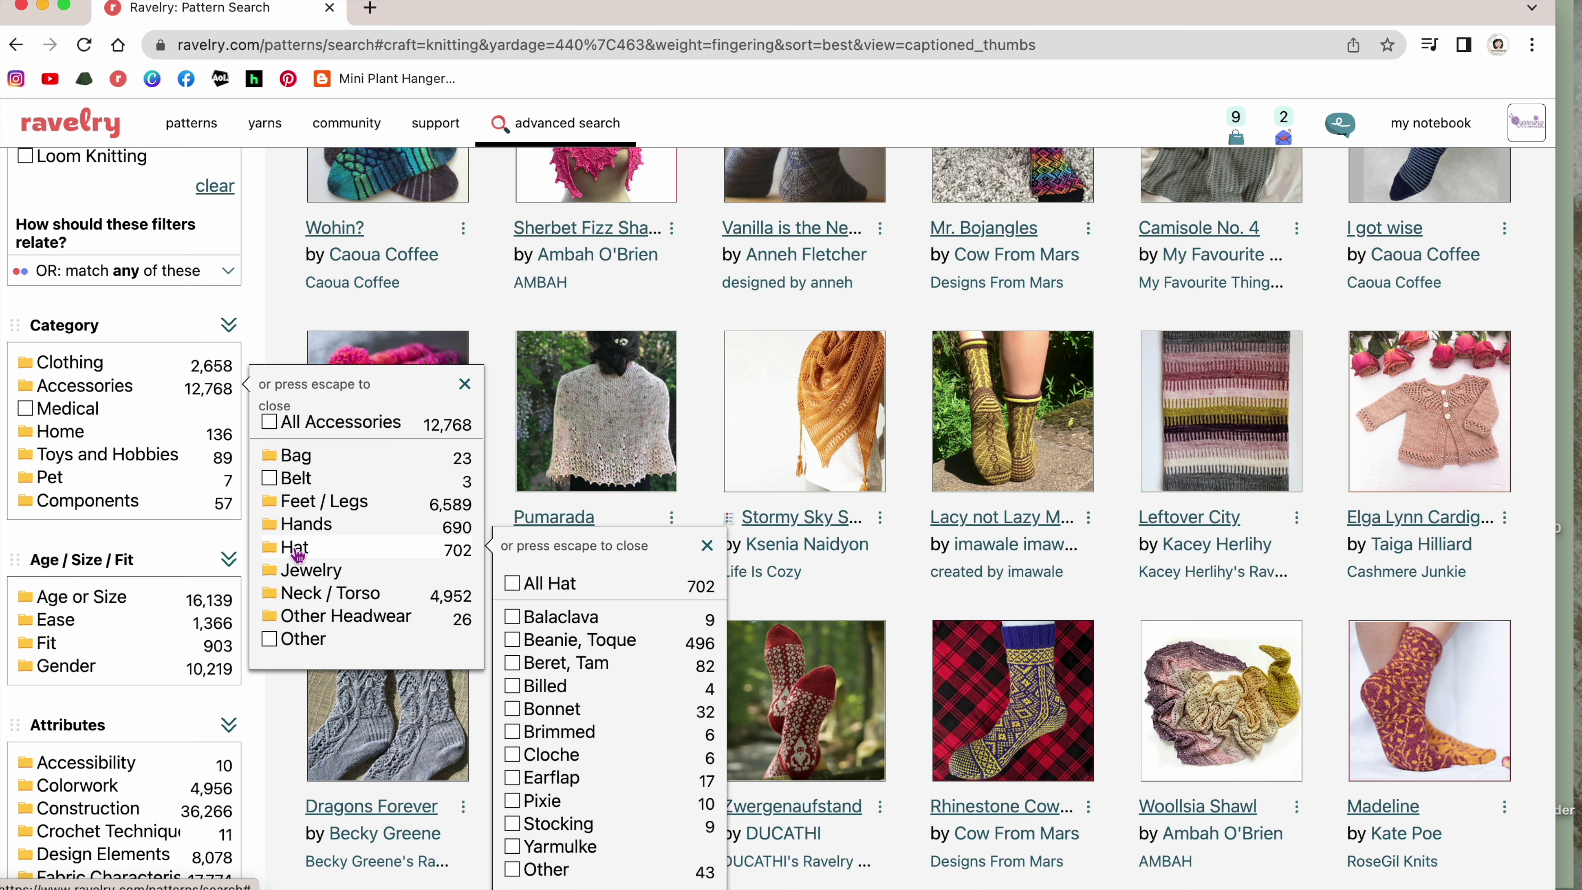
{"action": "left_click", "coordinate": [296, 505]}
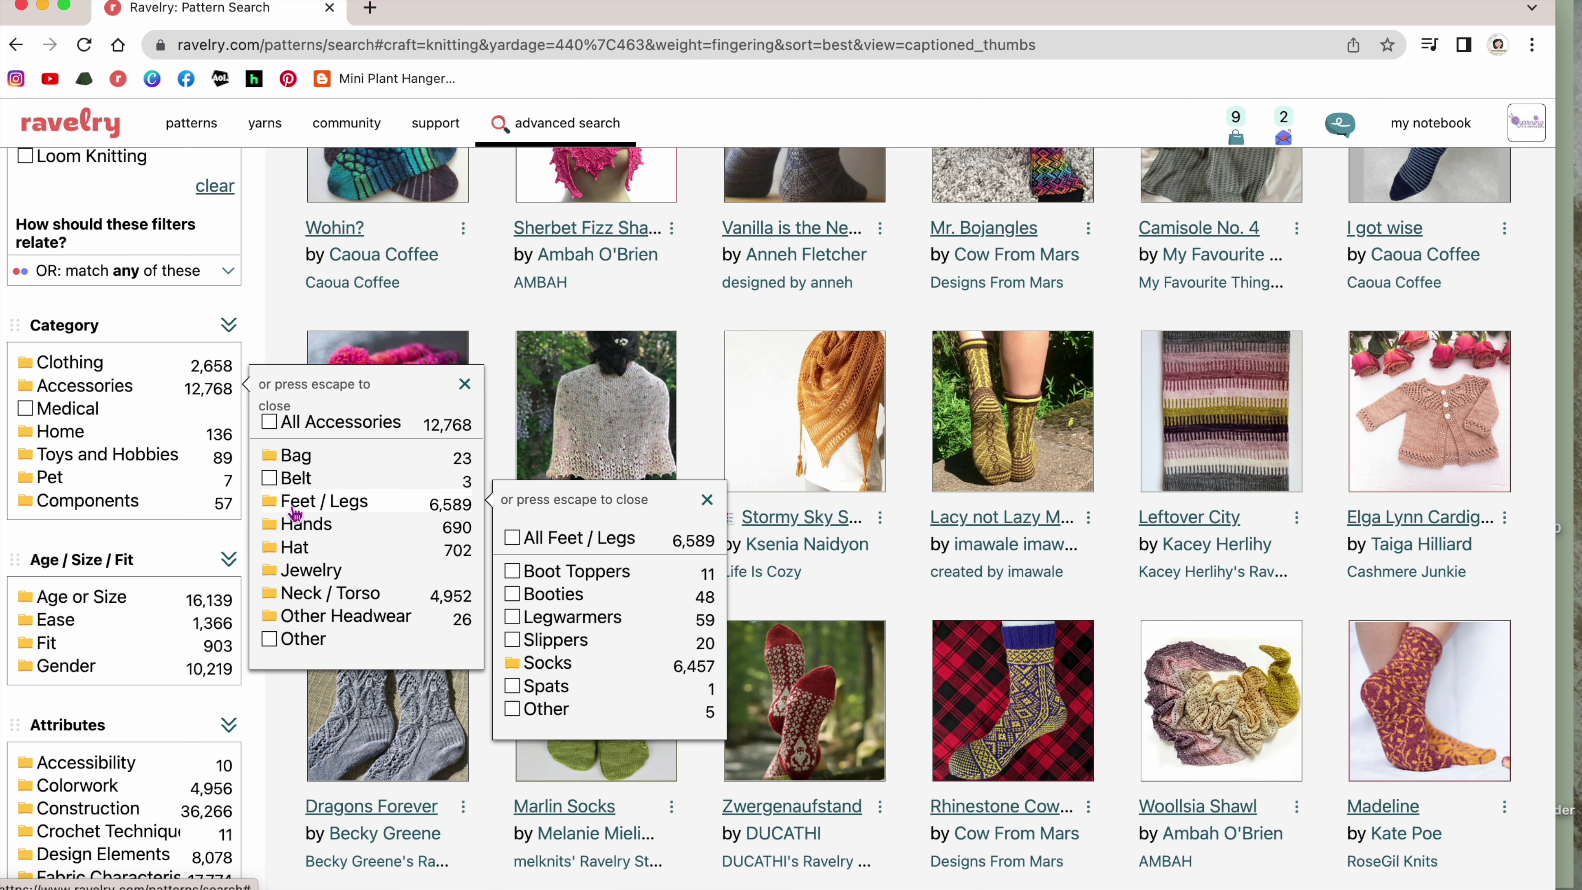
{"action": "left_click", "coordinate": [293, 456]}
{"action": "left_click", "coordinate": [68, 436]}
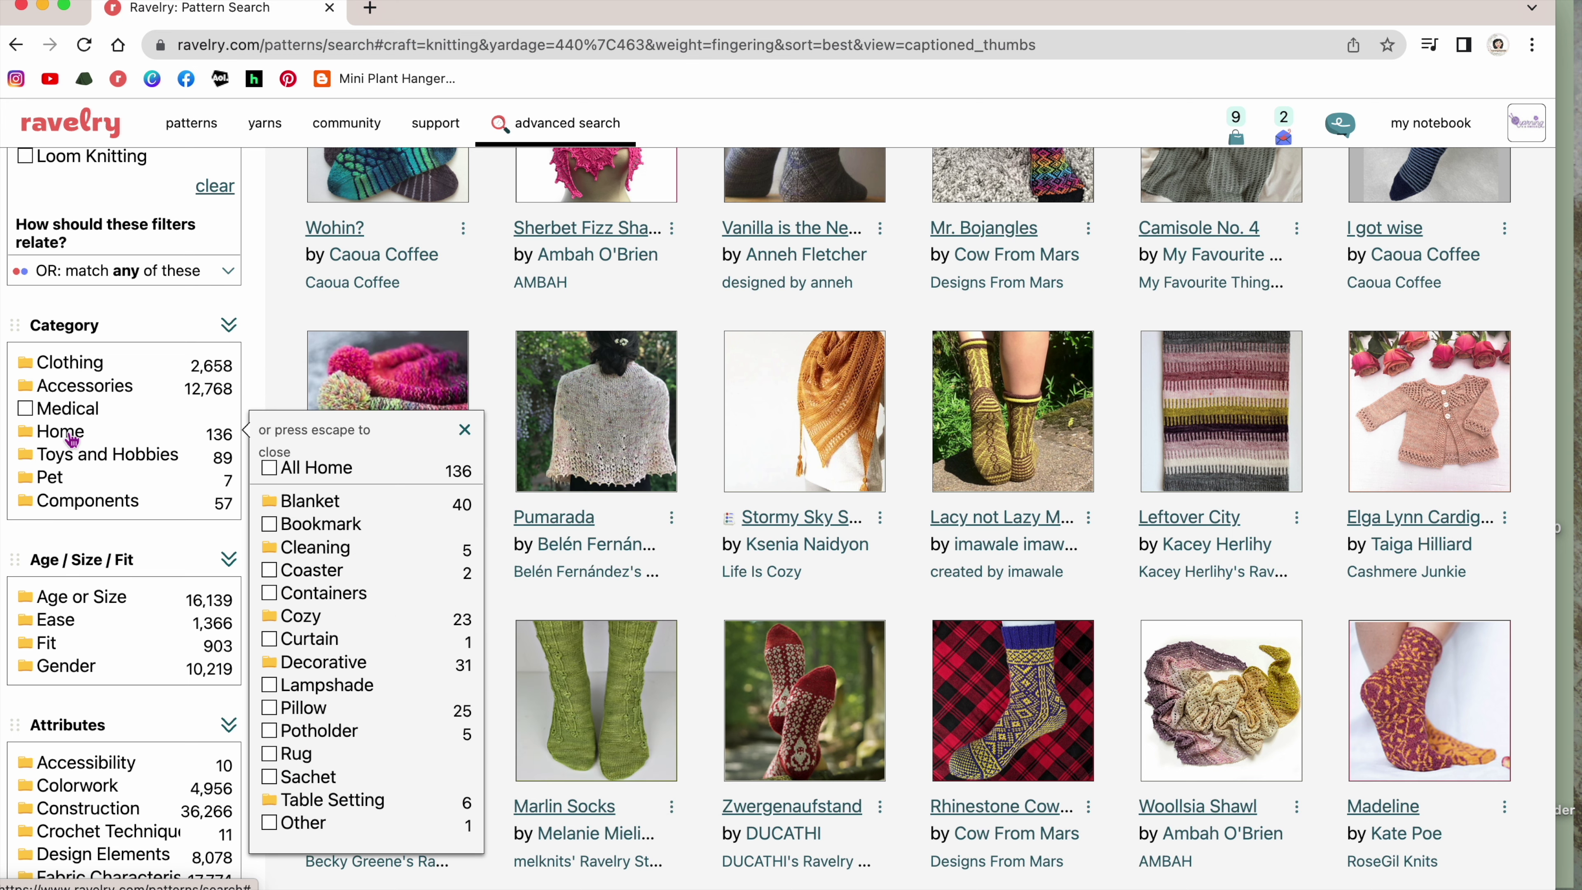
{"action": "left_click", "coordinate": [69, 461]}
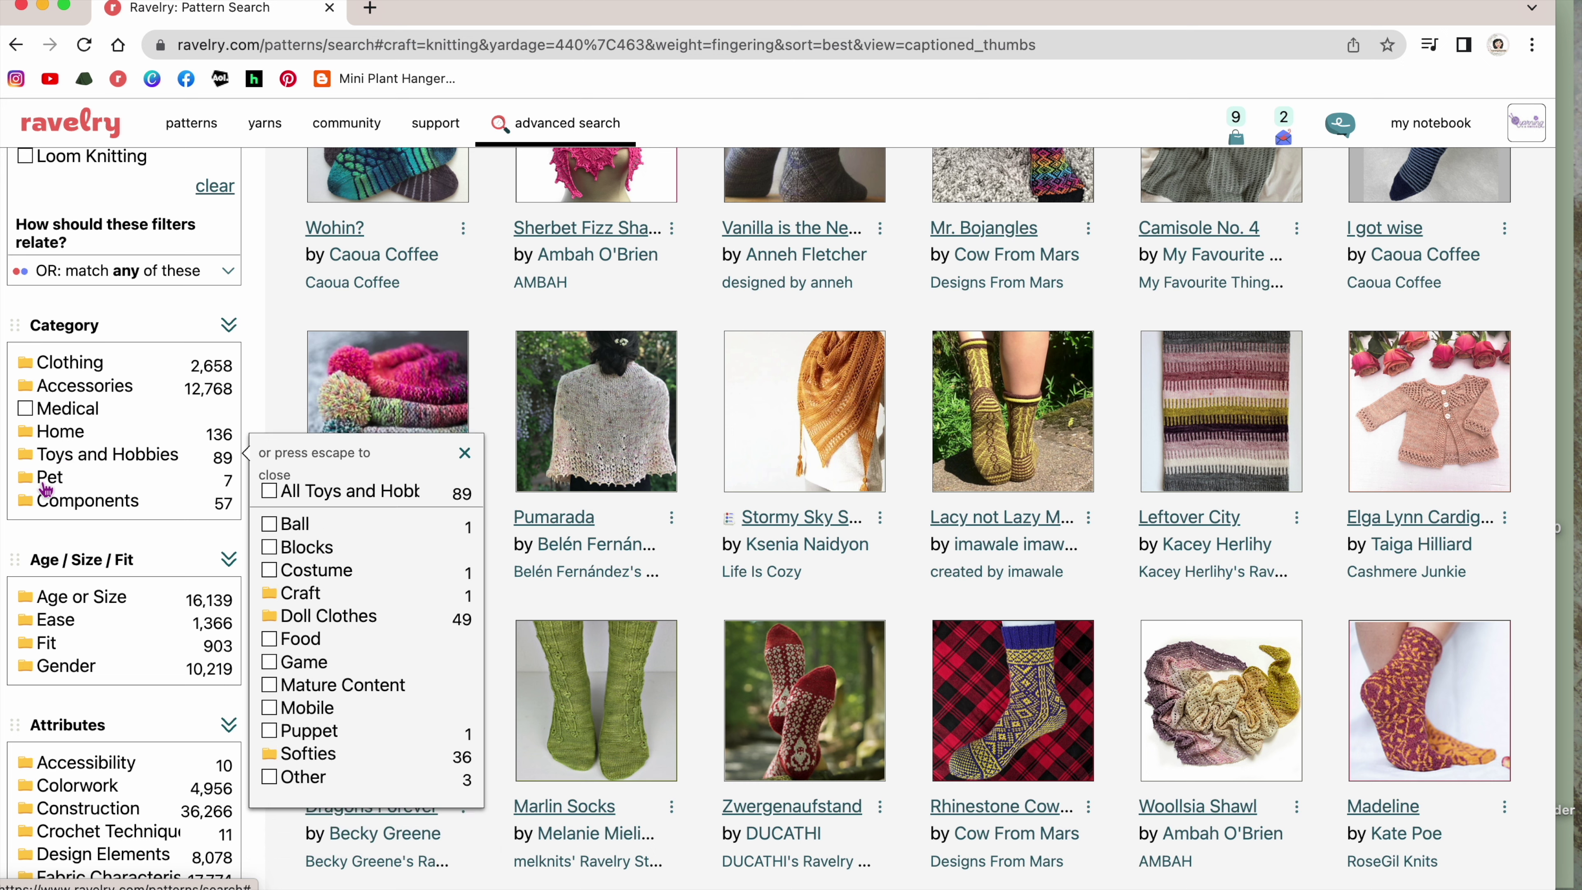
{"action": "left_click", "coordinate": [48, 500]}
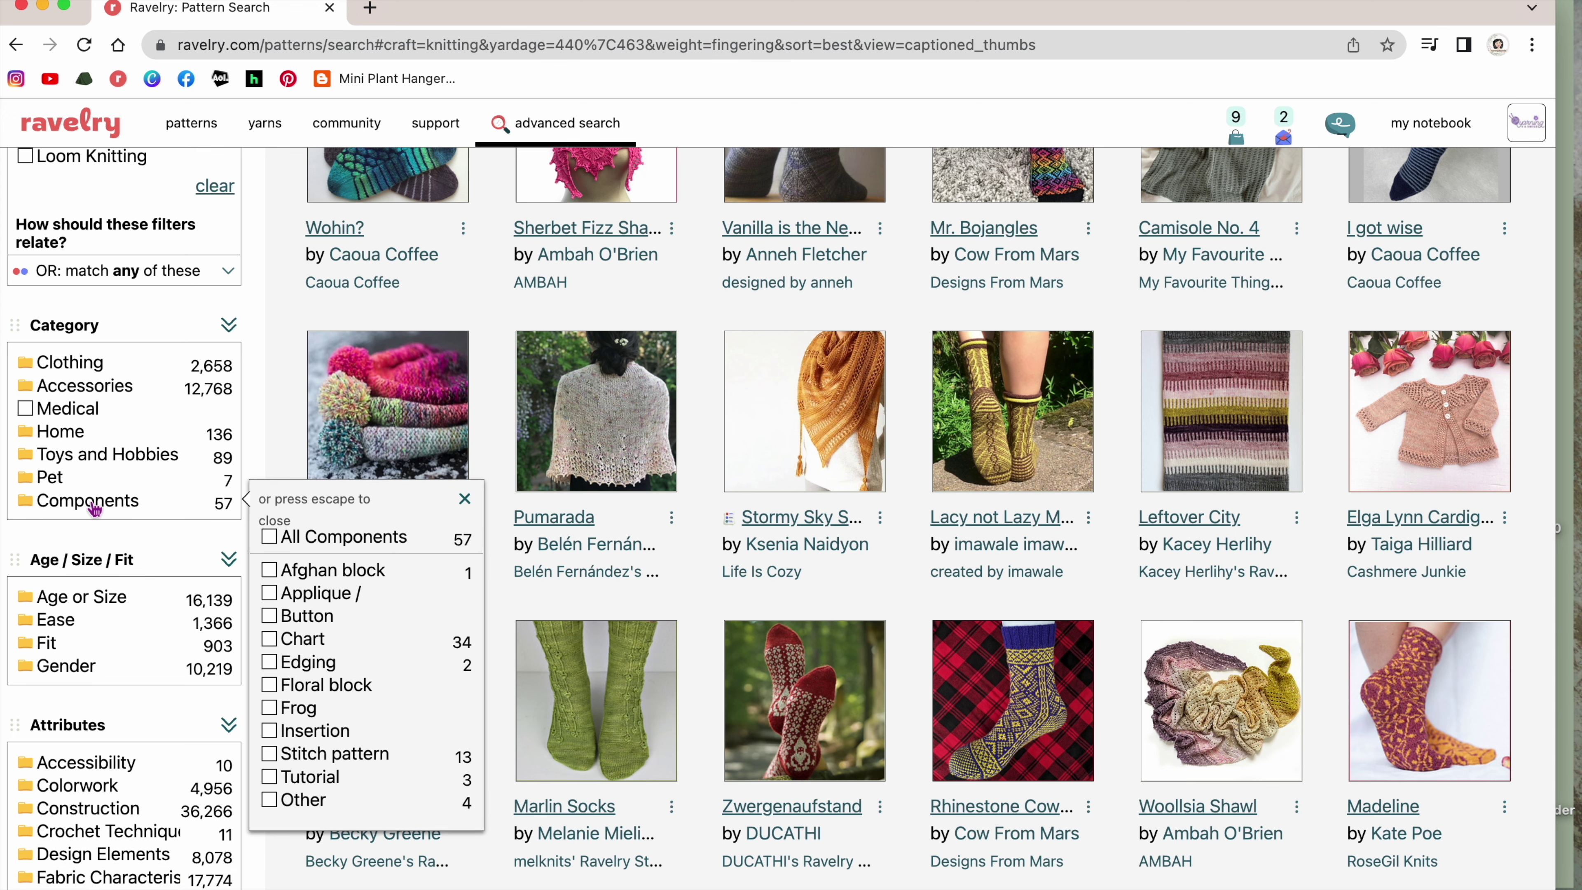
Go back to the pattern search without the yardage, craft and weight filters, and filter by adult under Age or Size.
{"action": "key", "text": "super+Left"}
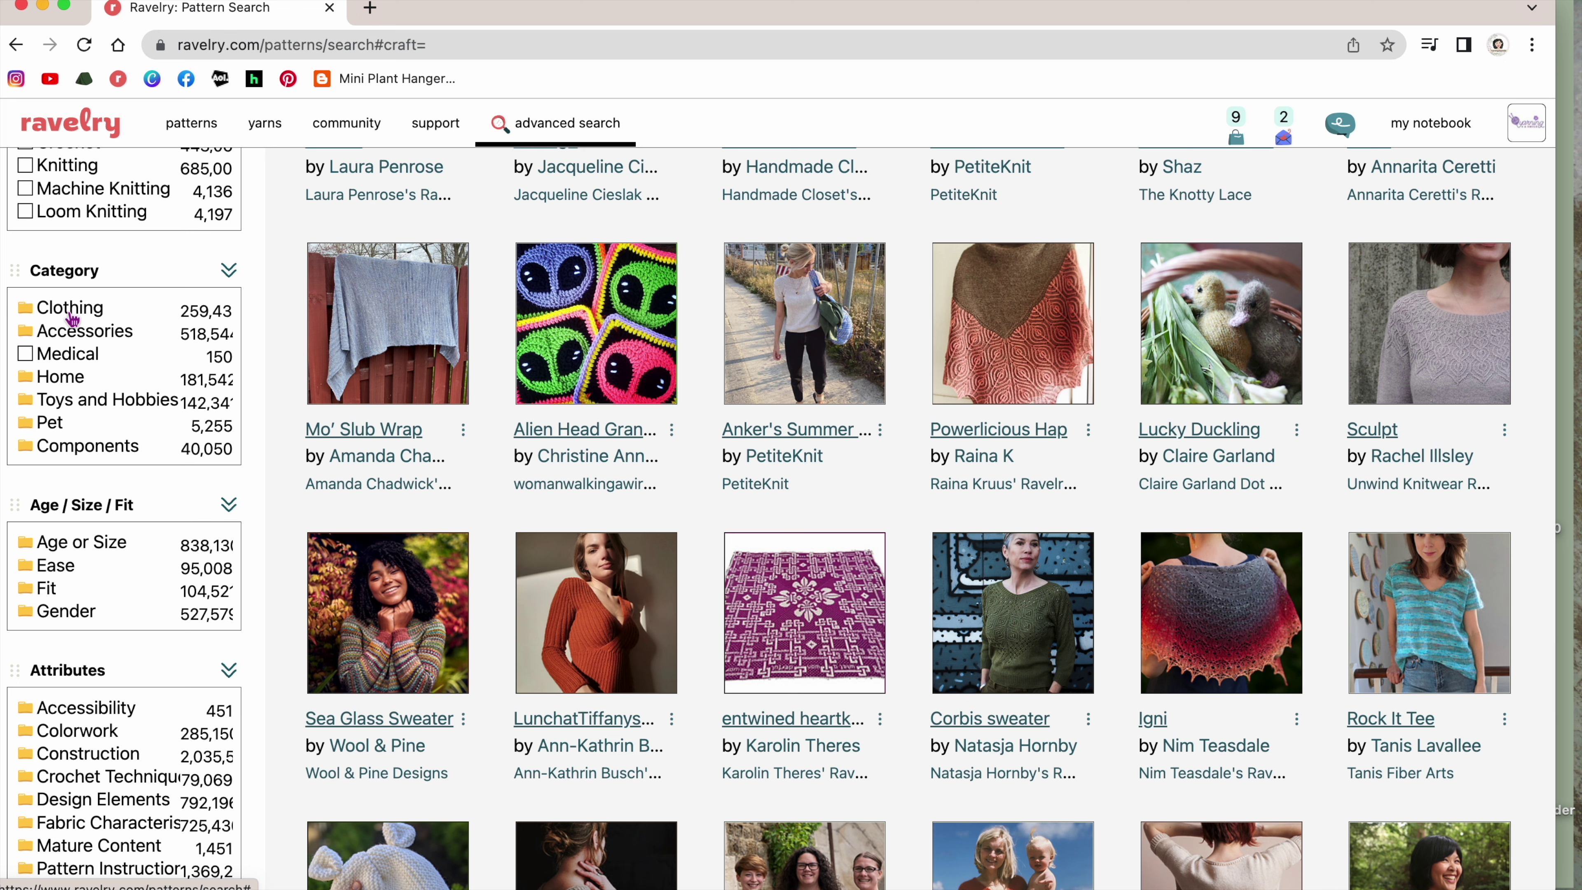
{"action": "left_click", "coordinate": [71, 315]}
{"action": "left_click", "coordinate": [66, 548]}
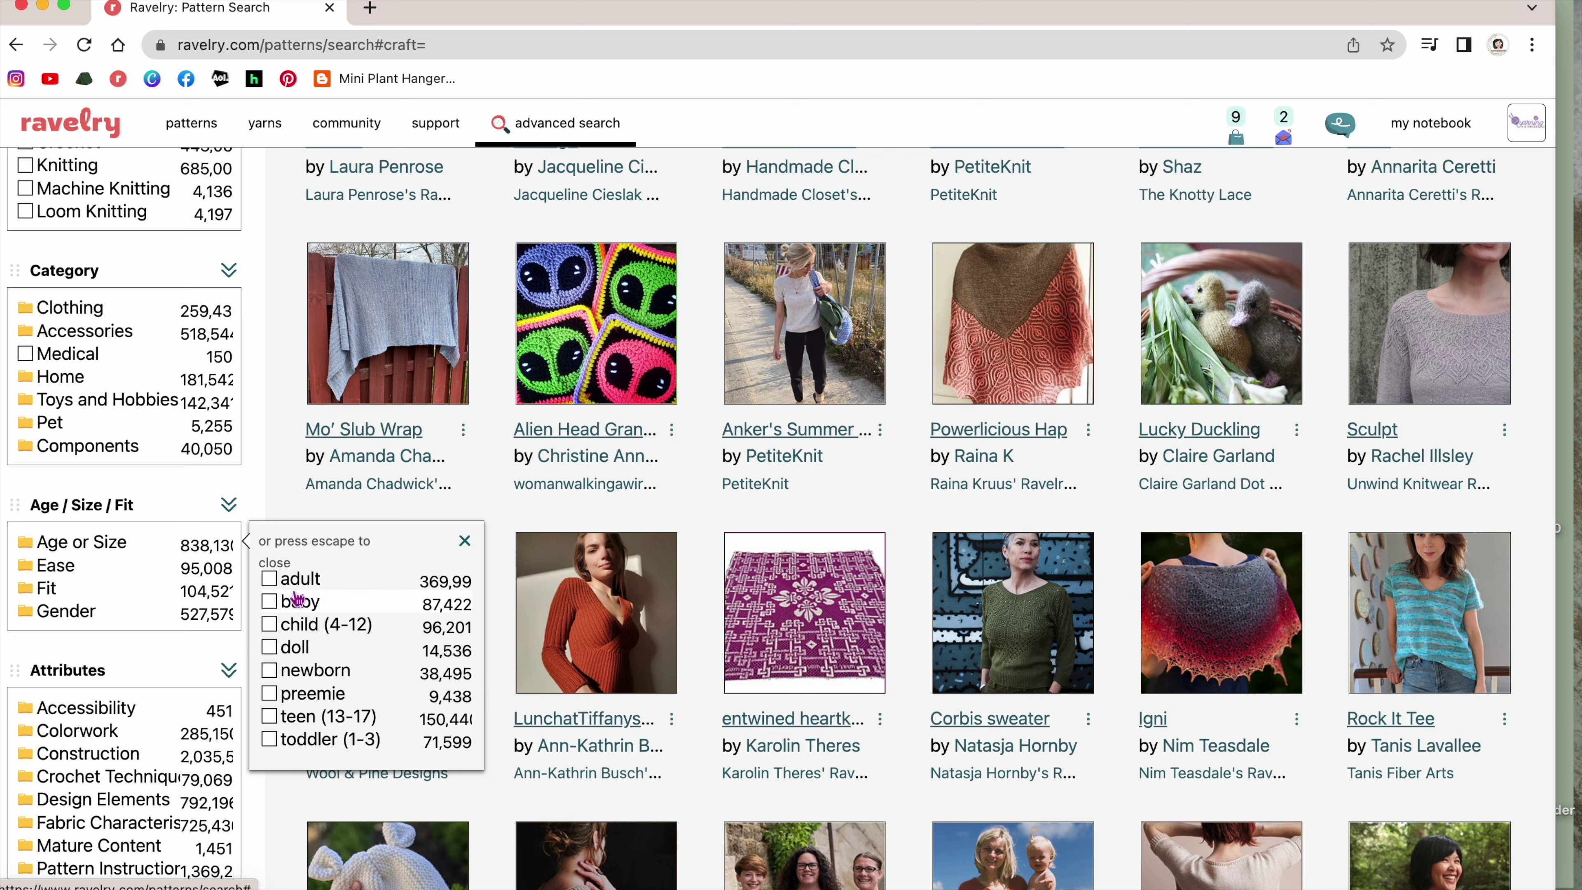
{"action": "left_click", "coordinate": [269, 580]}
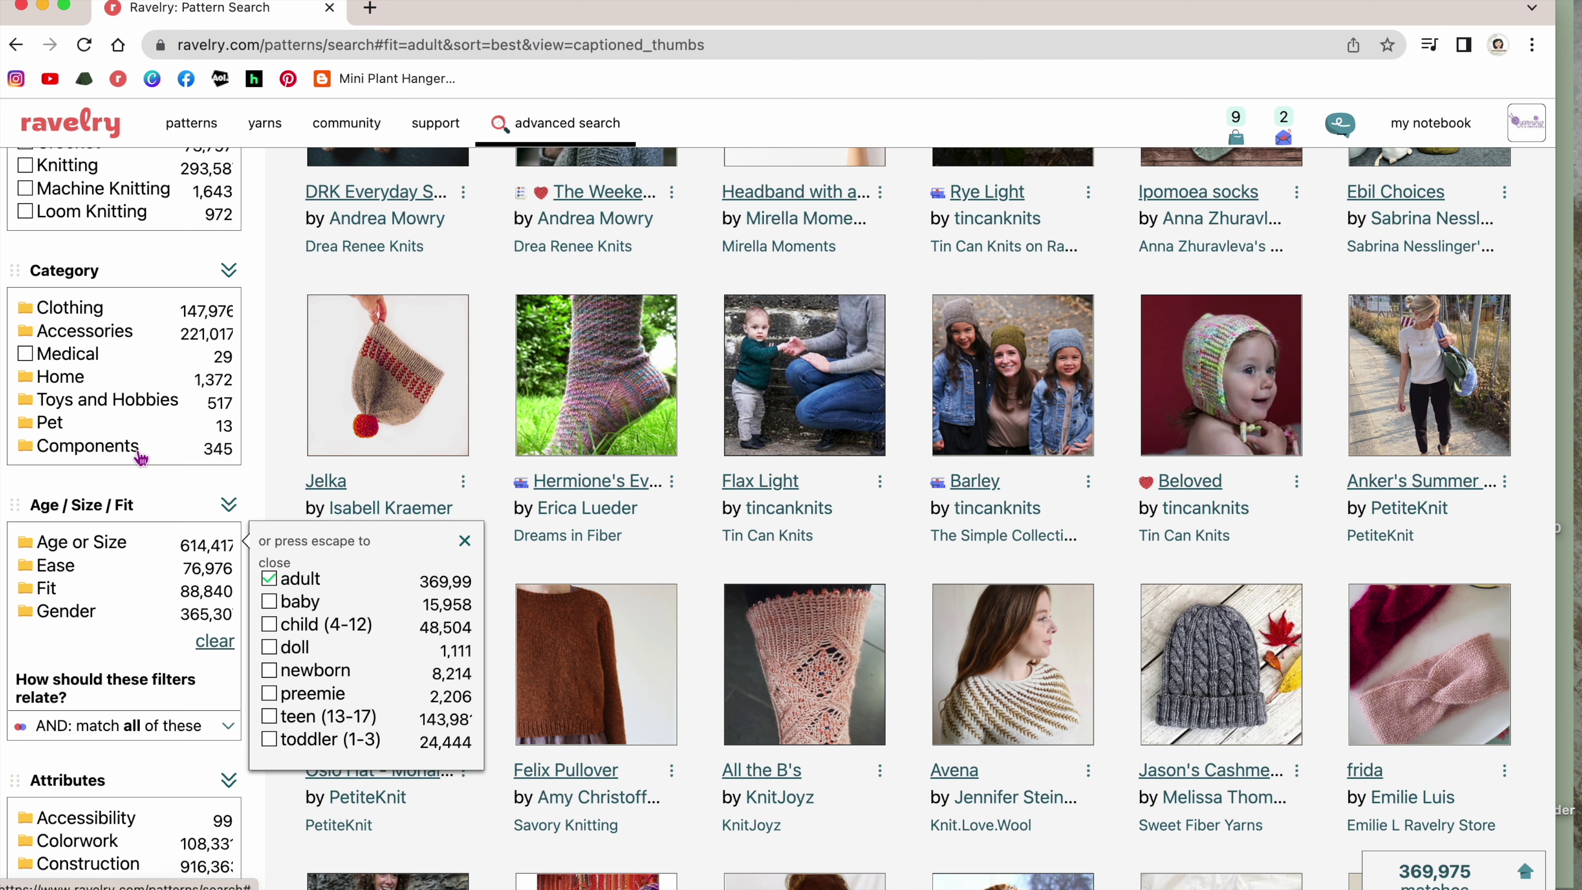
Open the advanced multiple-filter settings for Age / Size / Fit, examine the or, and, and not operators, and close the settings.
{"action": "left_click", "coordinate": [135, 740]}
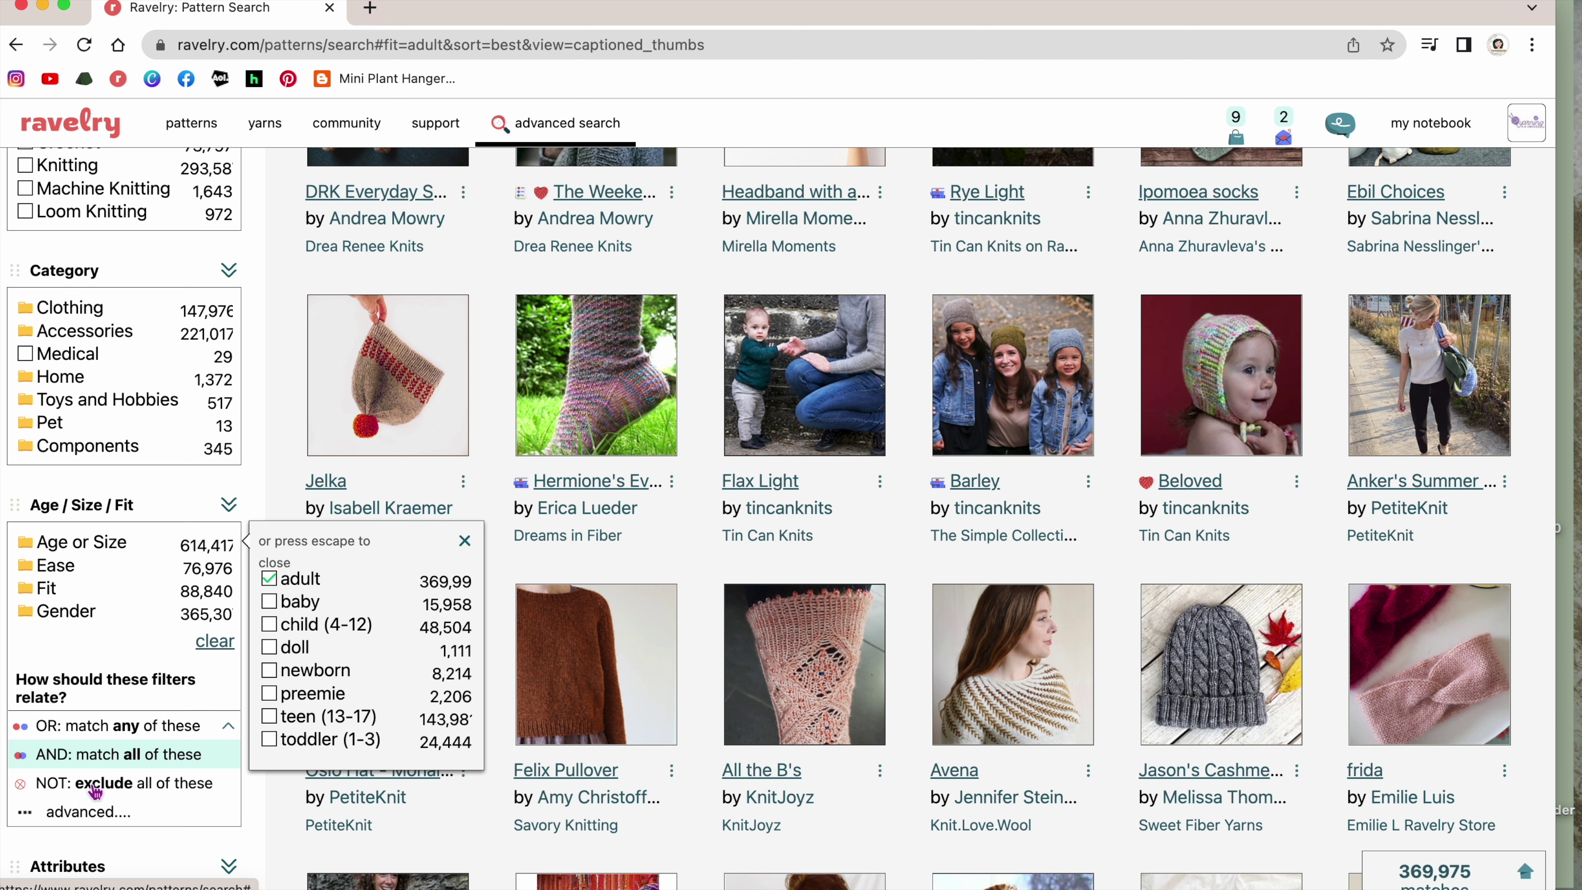
{"action": "left_click", "coordinate": [74, 812]}
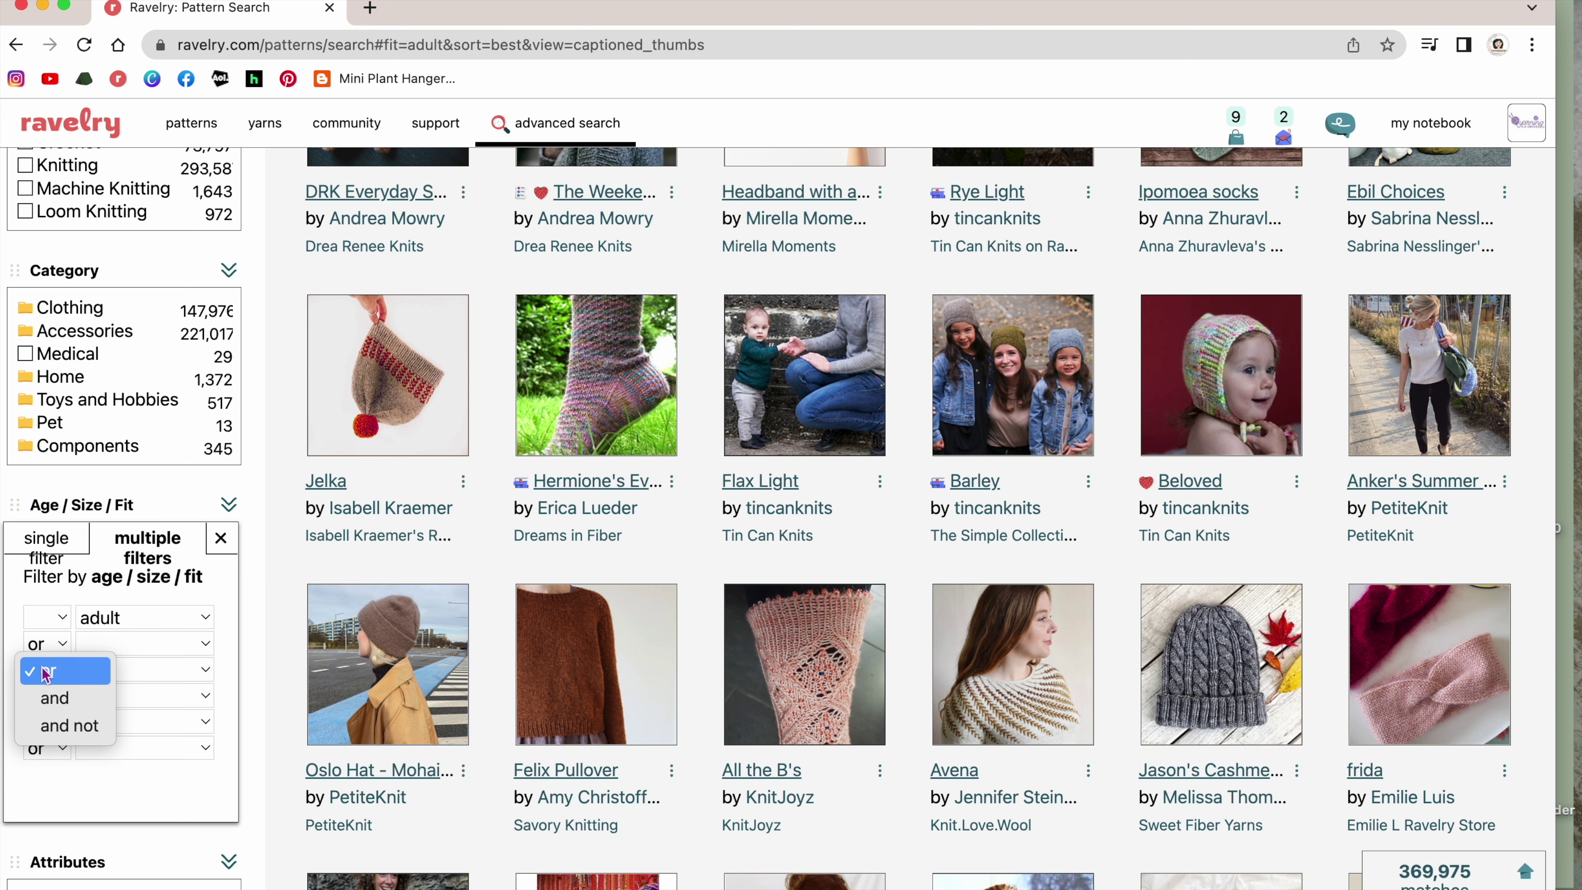
{"action": "left_click", "coordinate": [89, 790]}
Examine the Fabric Characteristics and Design Elements options in the Attributes filter.
{"action": "scroll", "coordinate": [89, 790], "scroll_direction": "down", "scroll_amount": 5}
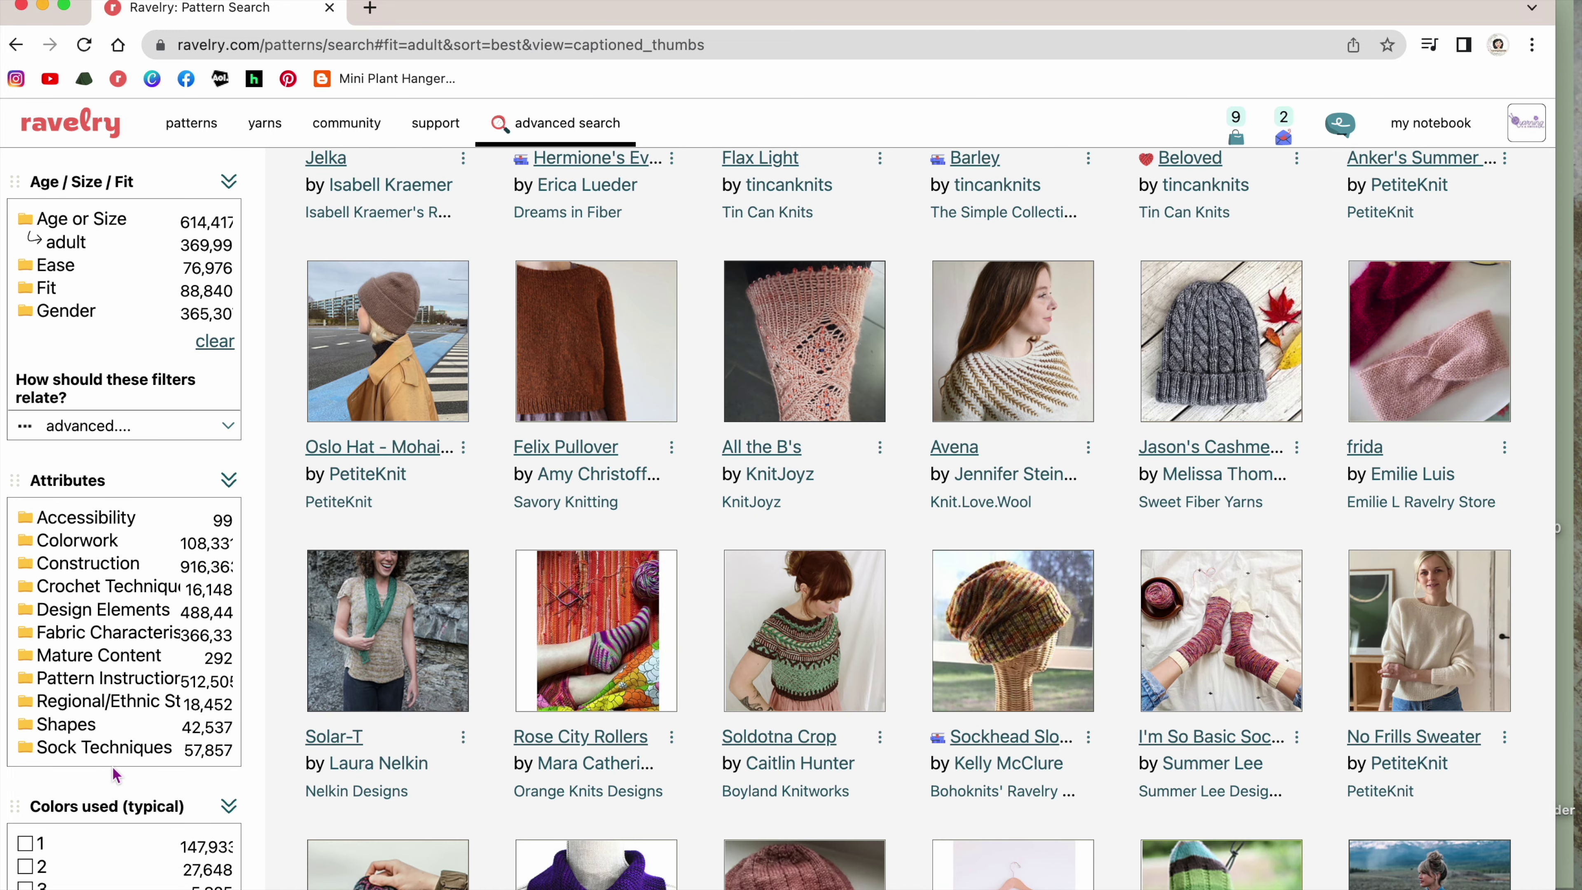
{"action": "scroll", "coordinate": [69, 623], "scroll_direction": "down", "scroll_amount": 1}
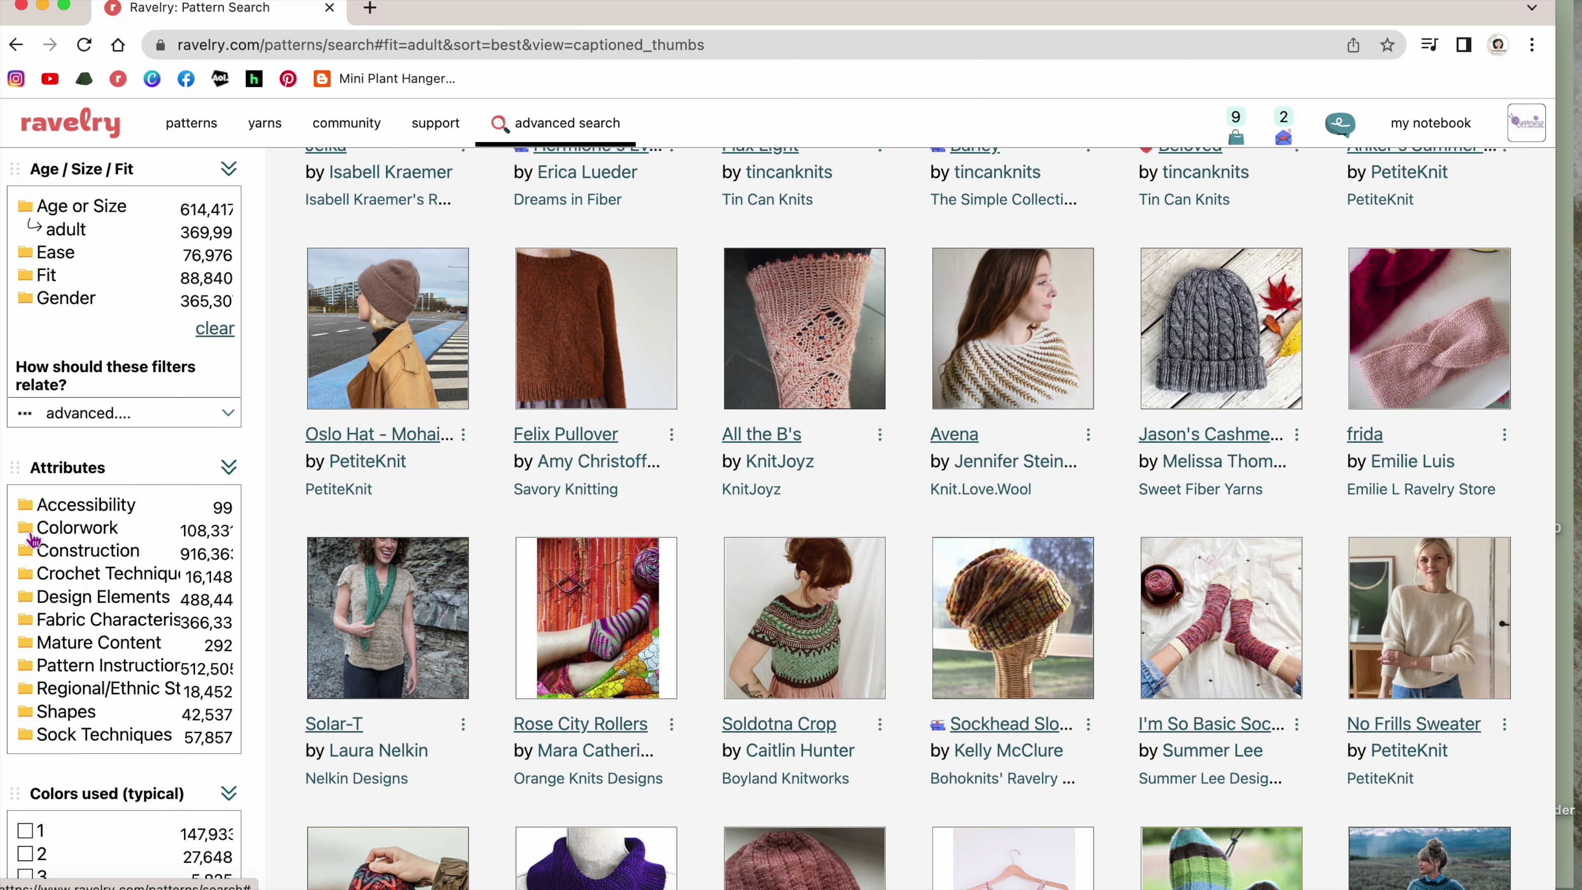
{"action": "left_click", "coordinate": [75, 621]}
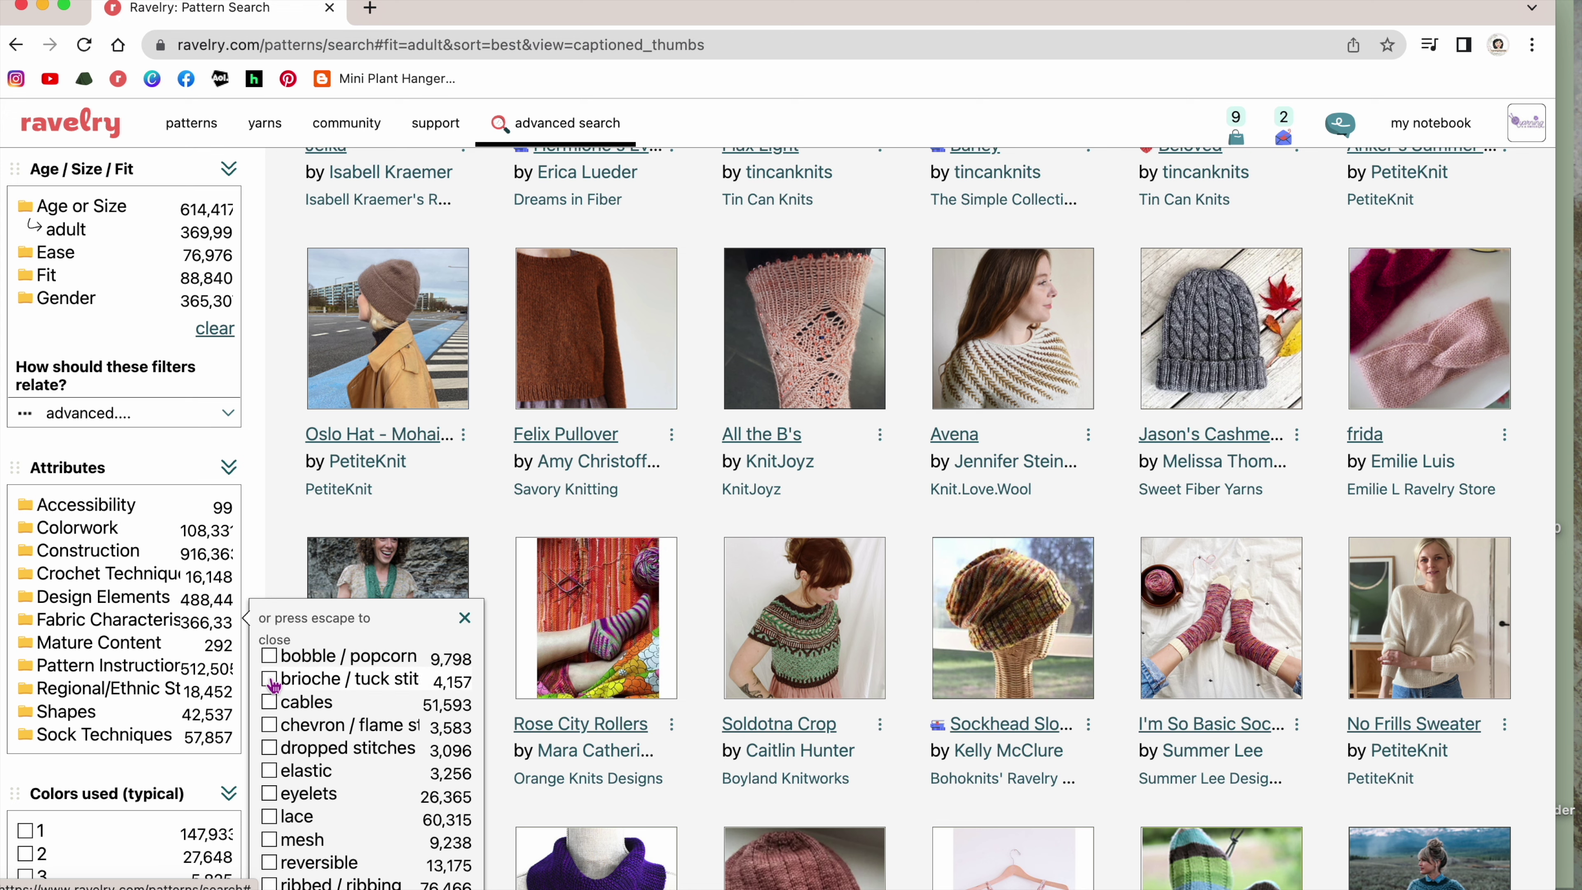
{"action": "scroll", "coordinate": [315, 768], "scroll_direction": "down", "scroll_amount": 3}
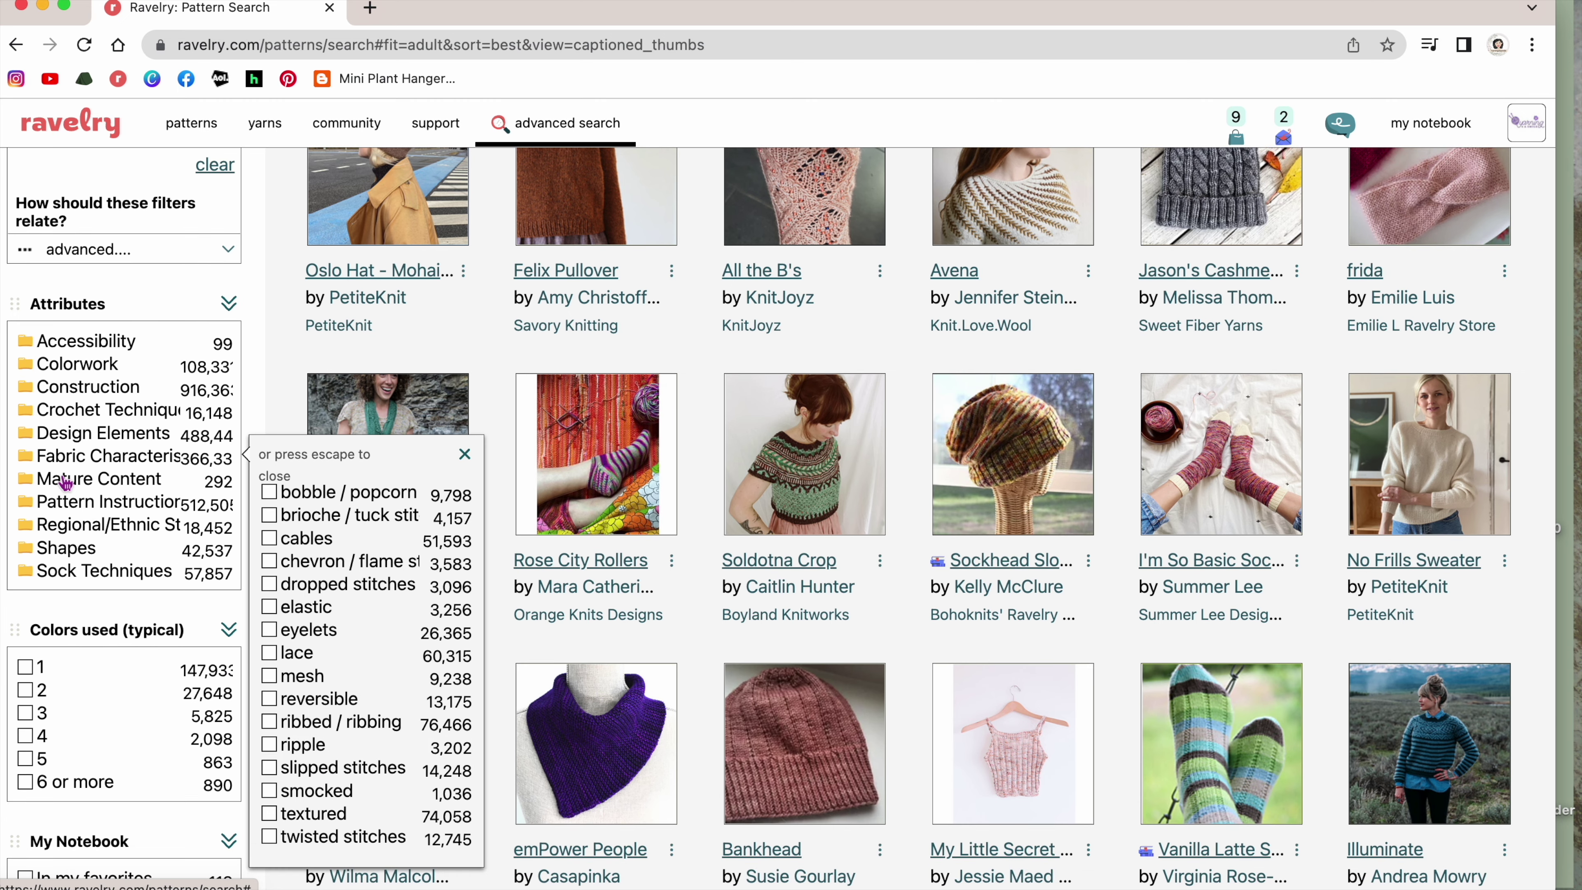
{"action": "left_click", "coordinate": [57, 440]}
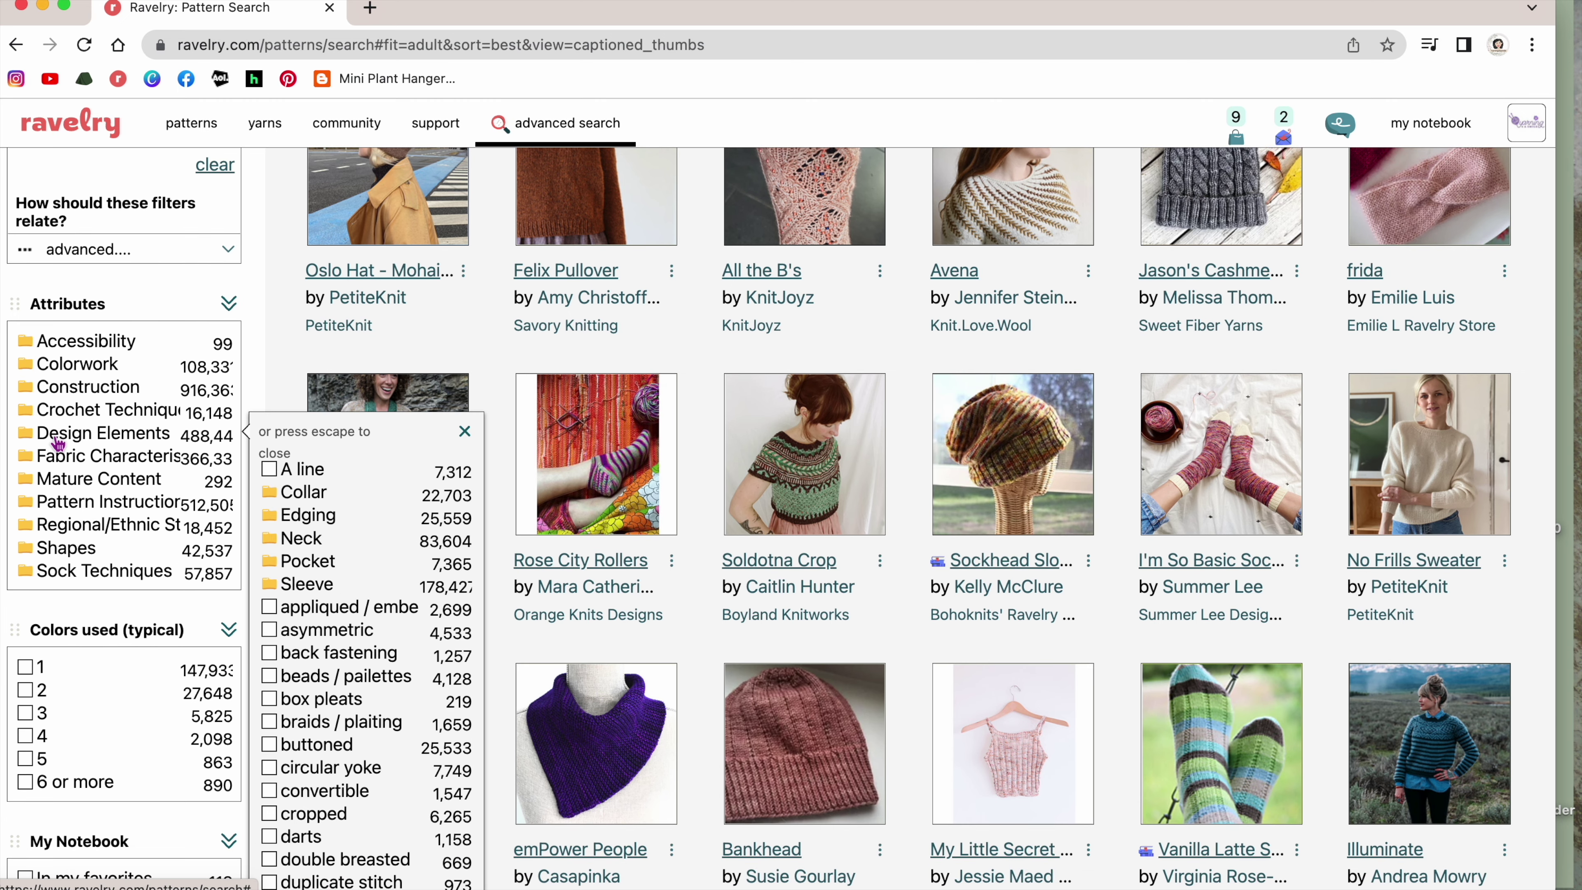
{"action": "scroll", "coordinate": [297, 731], "scroll_direction": "down", "scroll_amount": 2}
{"action": "scroll", "coordinate": [297, 731], "scroll_direction": "down", "scroll_amount": 5}
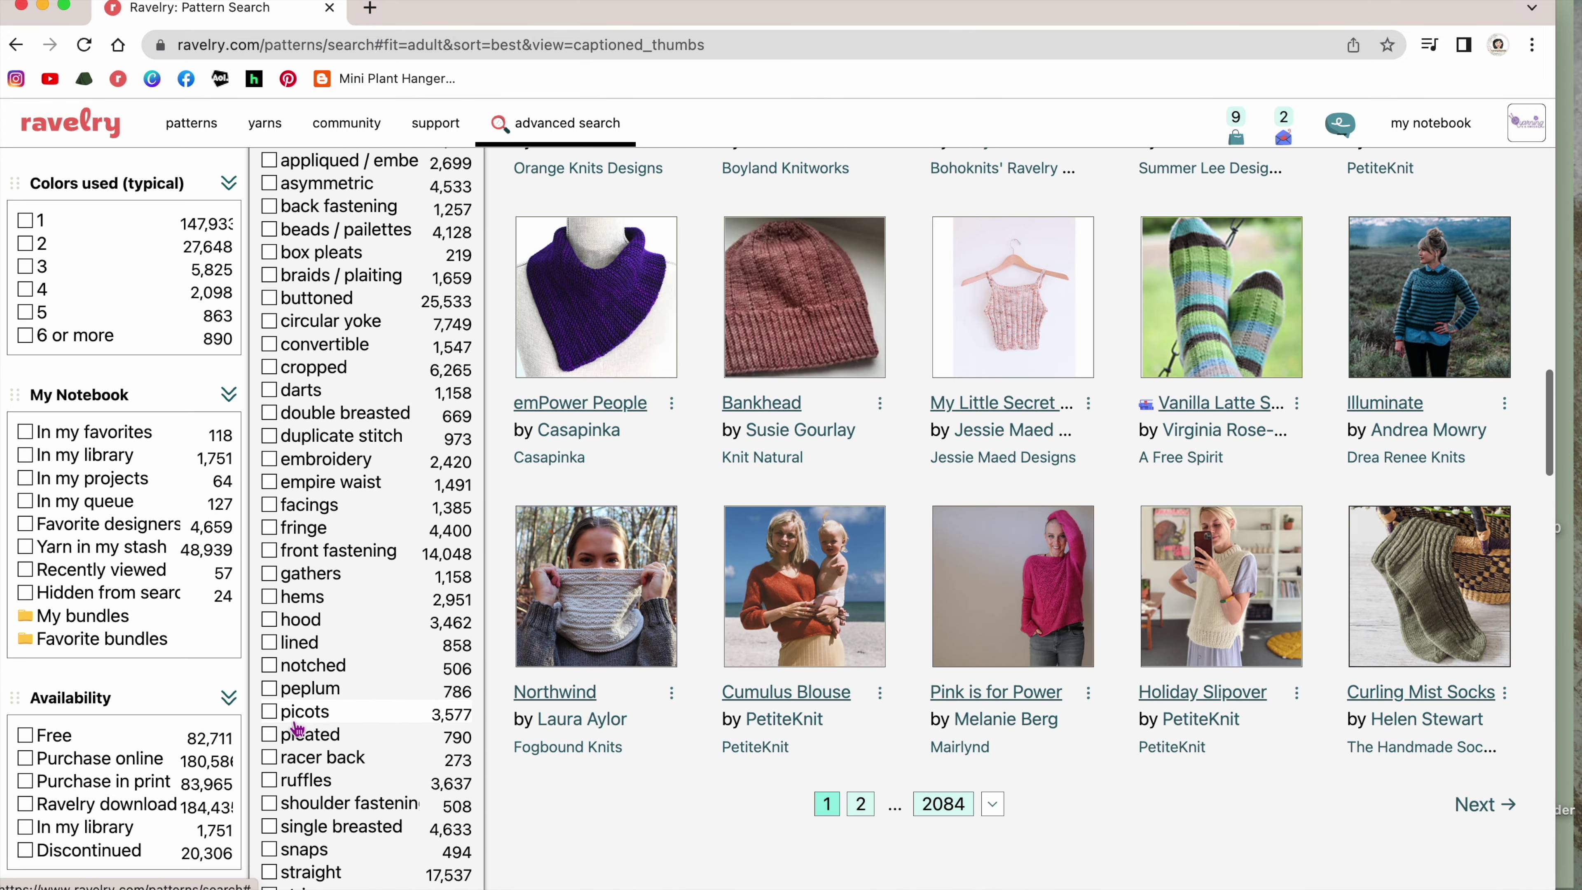
{"action": "scroll", "coordinate": [297, 729], "scroll_direction": "down", "scroll_amount": 3}
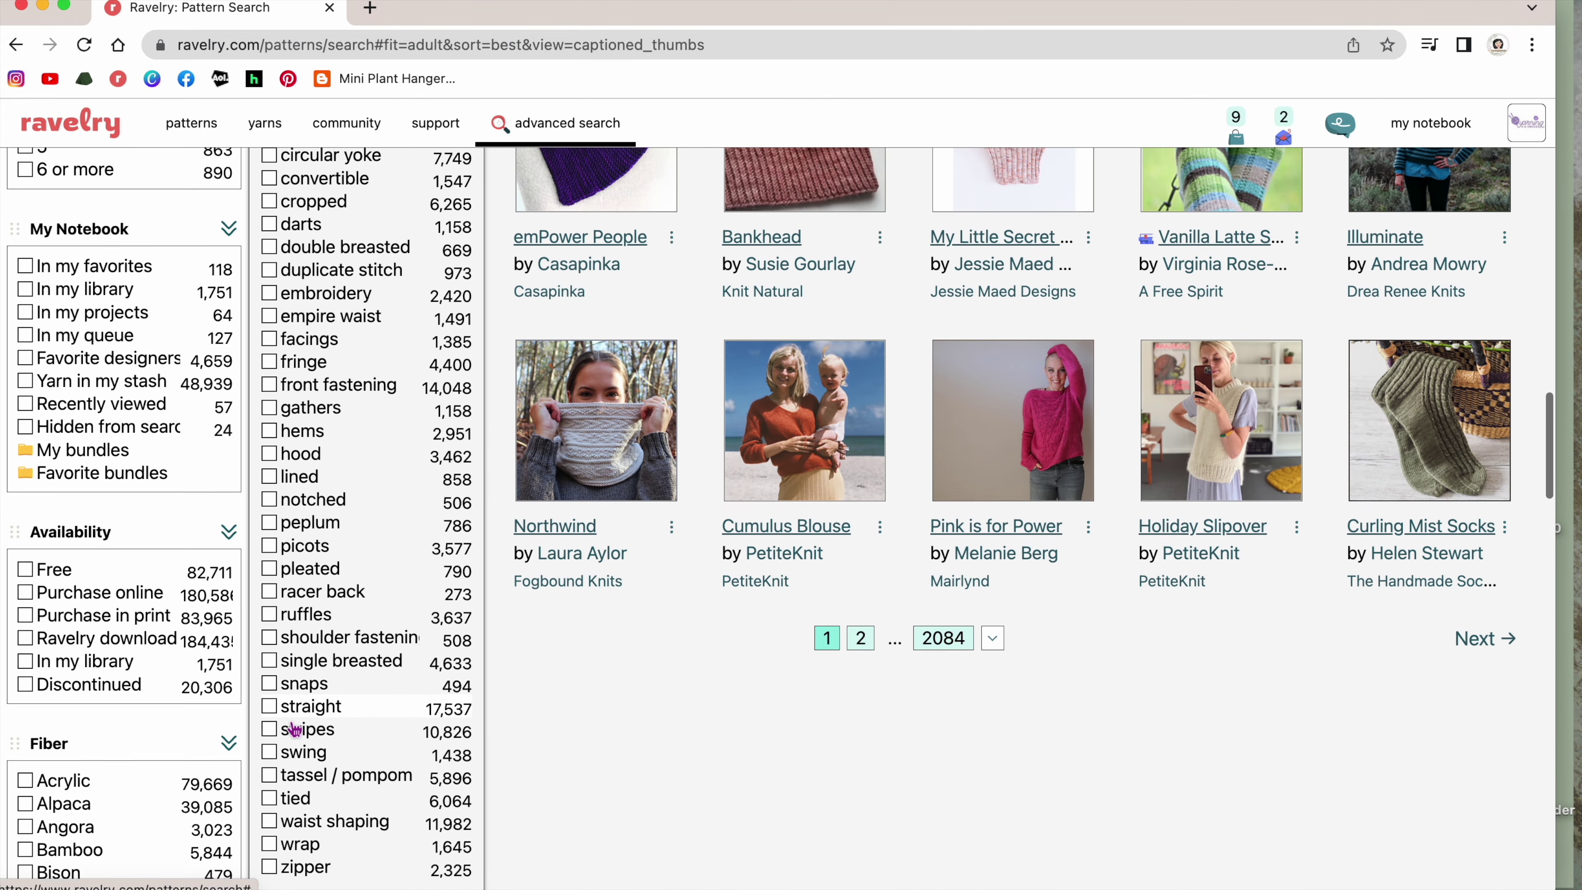
{"action": "scroll", "coordinate": [294, 729], "scroll_direction": "up", "scroll_amount": 5}
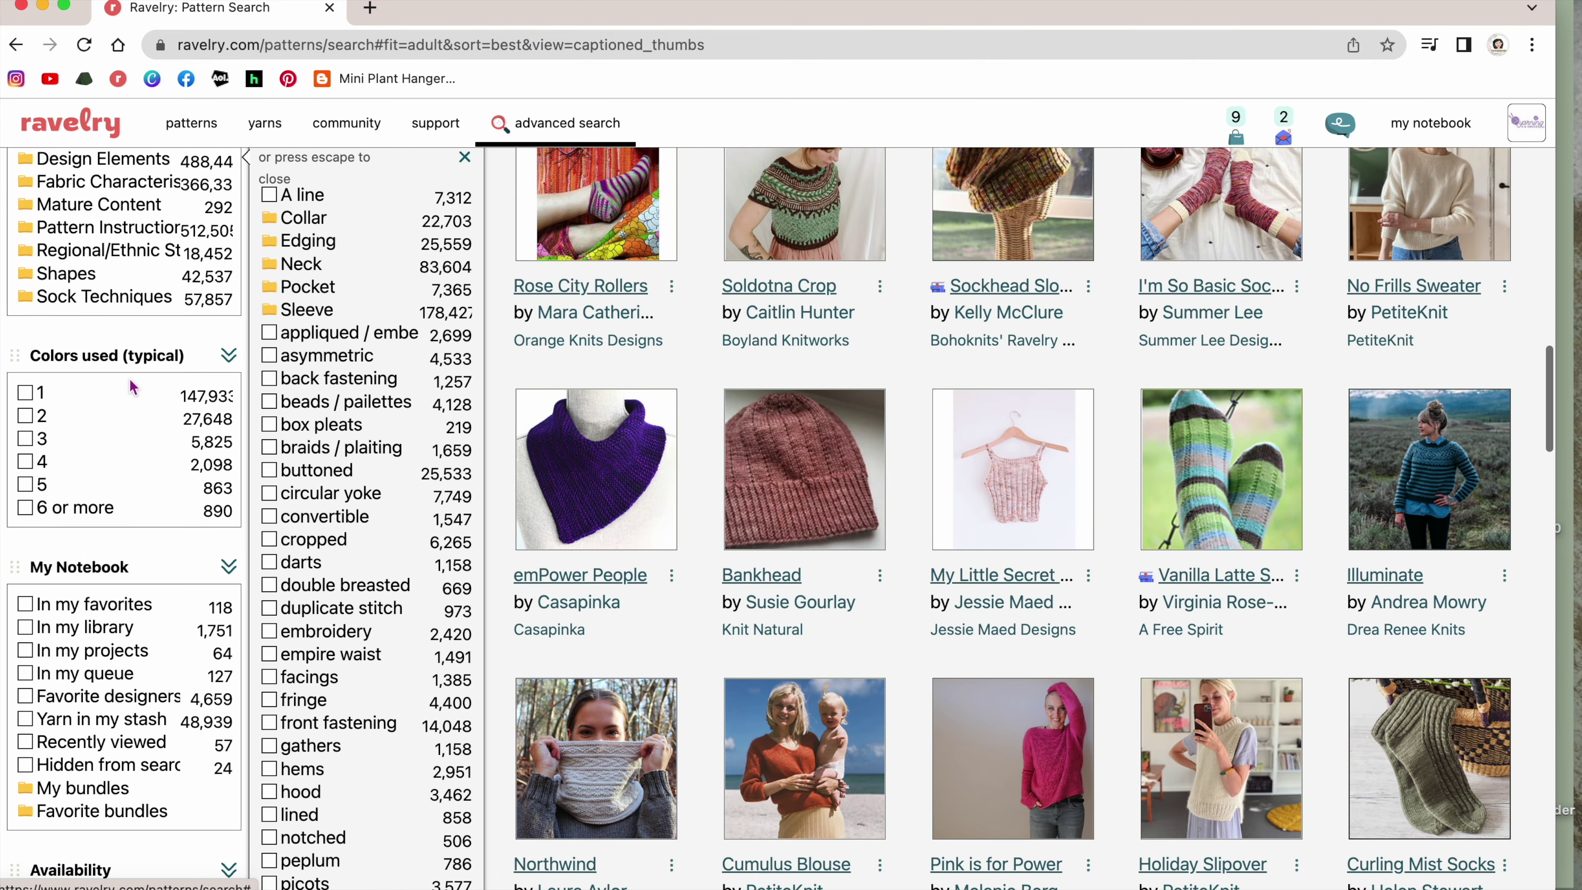
{"action": "scroll", "coordinate": [122, 293], "scroll_direction": "up", "scroll_amount": 3}
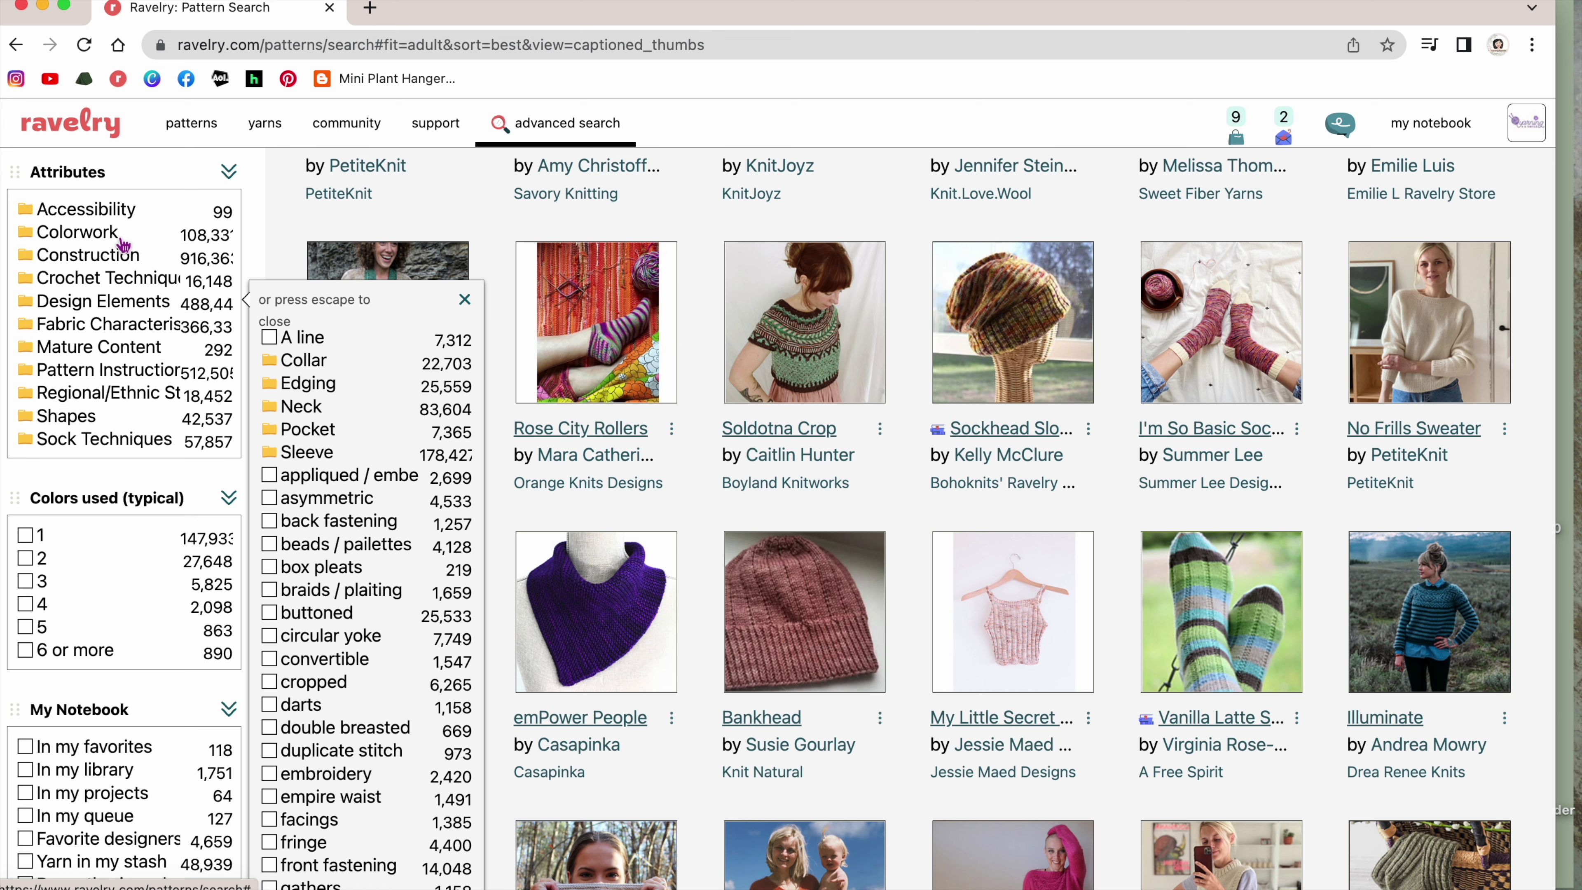
Examine the Colorwork, Construction and Shapes options in the Attributes filter.
{"action": "left_click", "coordinate": [125, 236]}
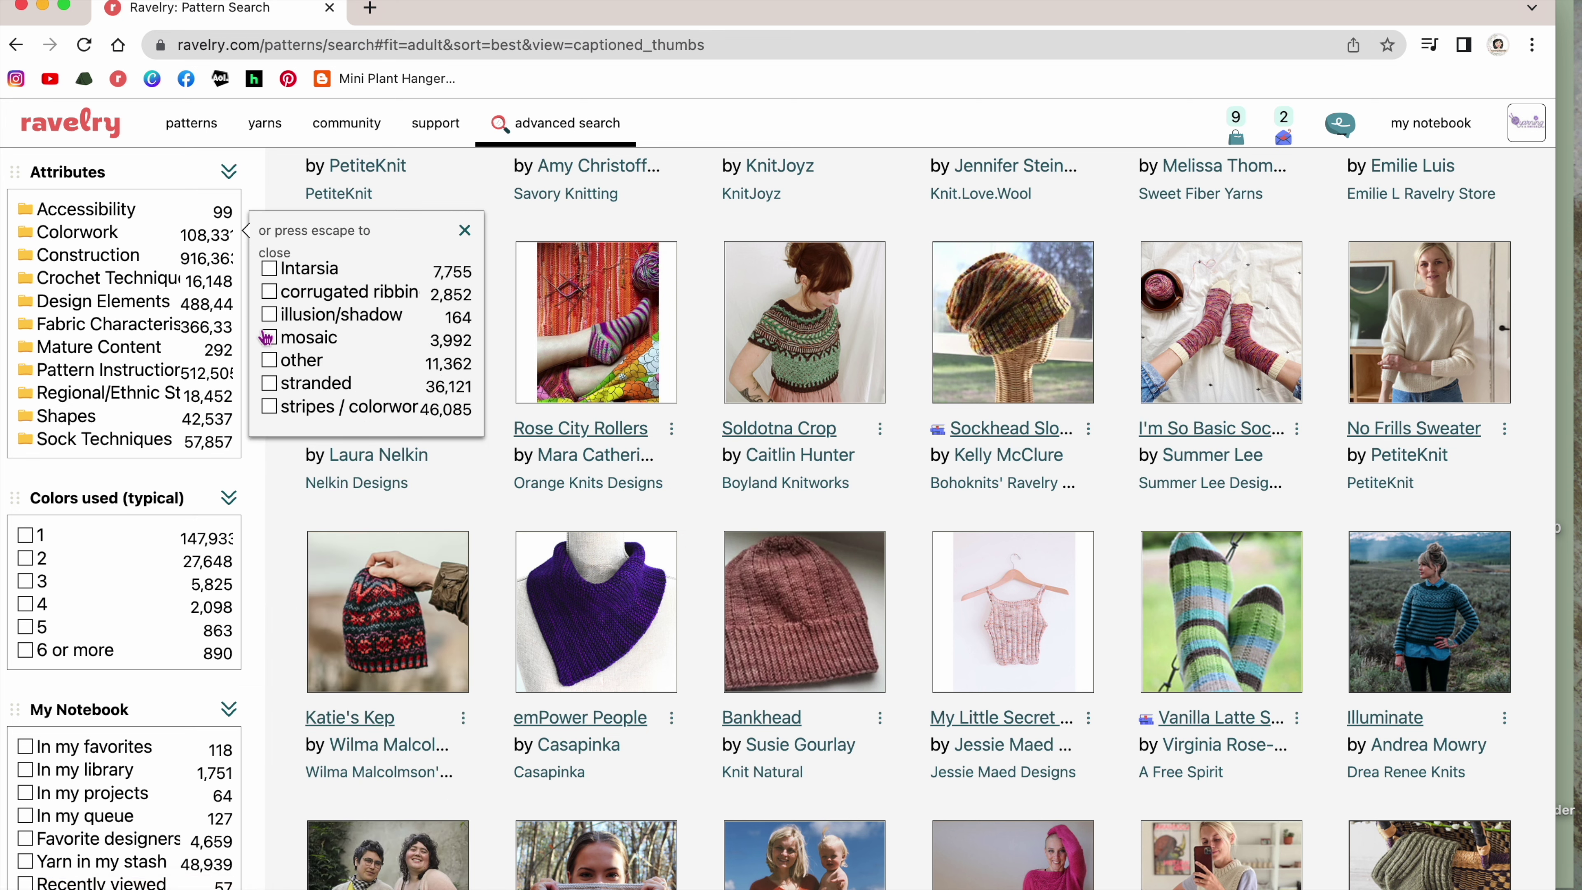
{"action": "left_click", "coordinate": [149, 275]}
{"action": "left_click", "coordinate": [138, 256]}
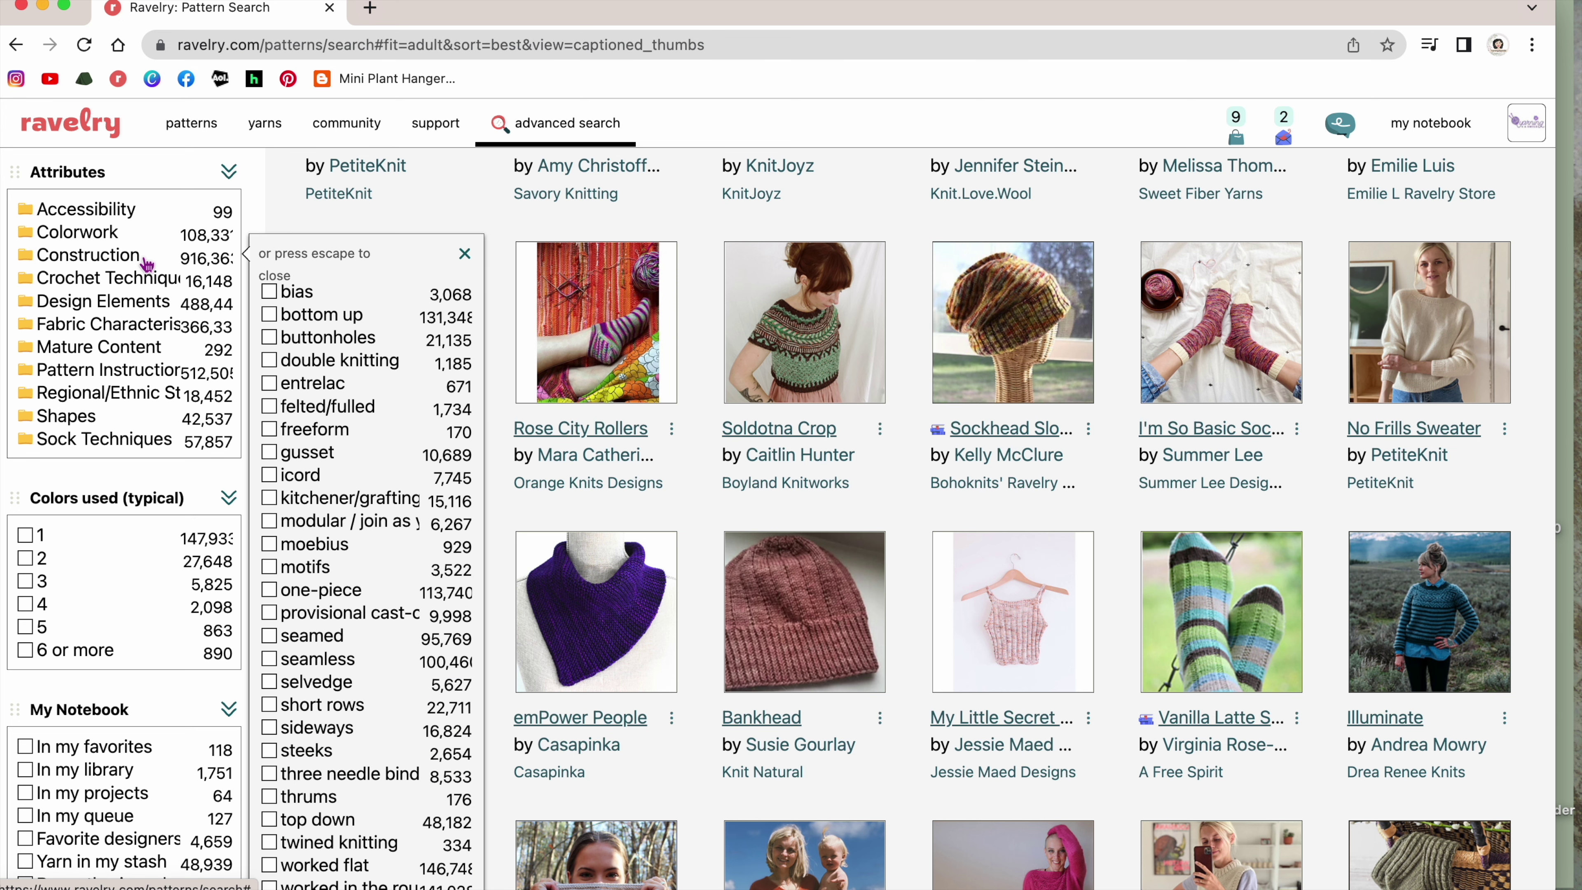
{"action": "scroll", "coordinate": [334, 464], "scroll_direction": "down", "scroll_amount": 3}
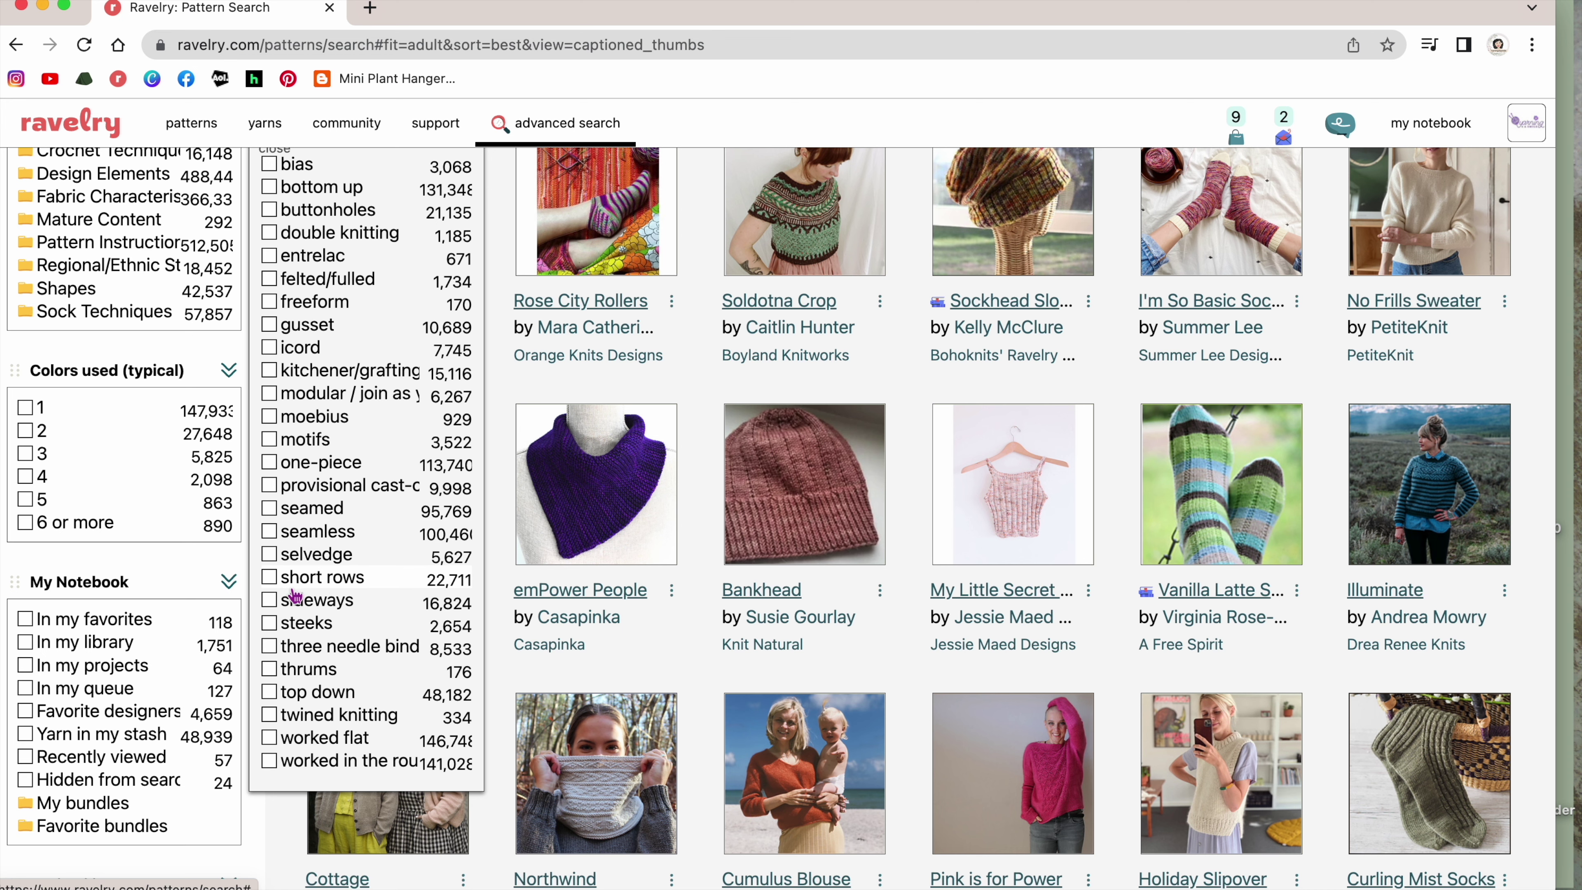
{"action": "scroll", "coordinate": [154, 385], "scroll_direction": "up", "scroll_amount": 2}
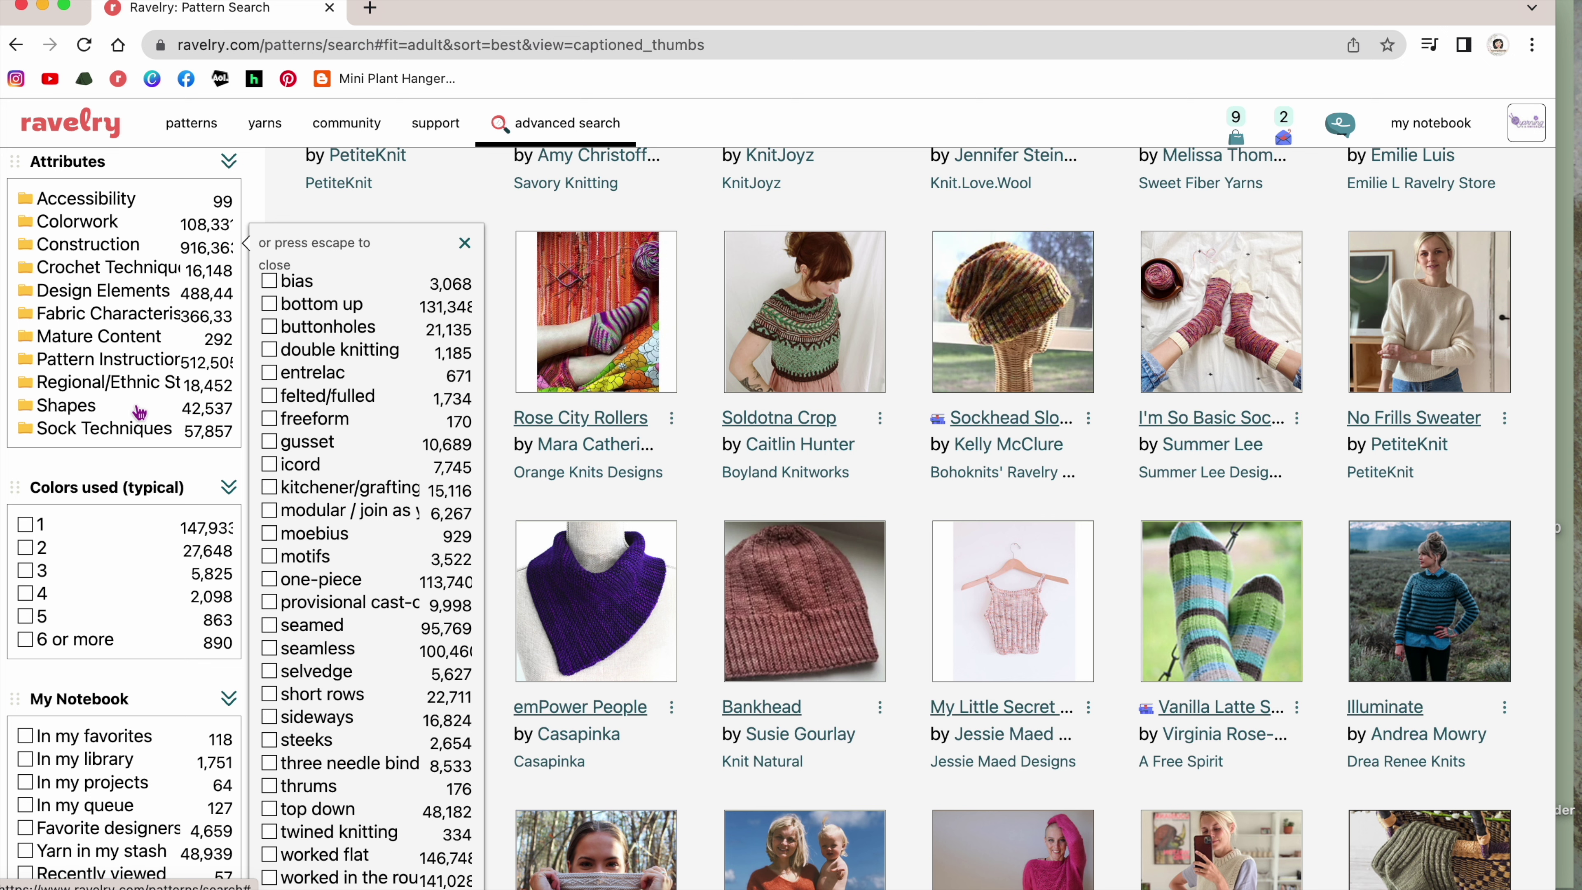
{"action": "left_click", "coordinate": [90, 414]}
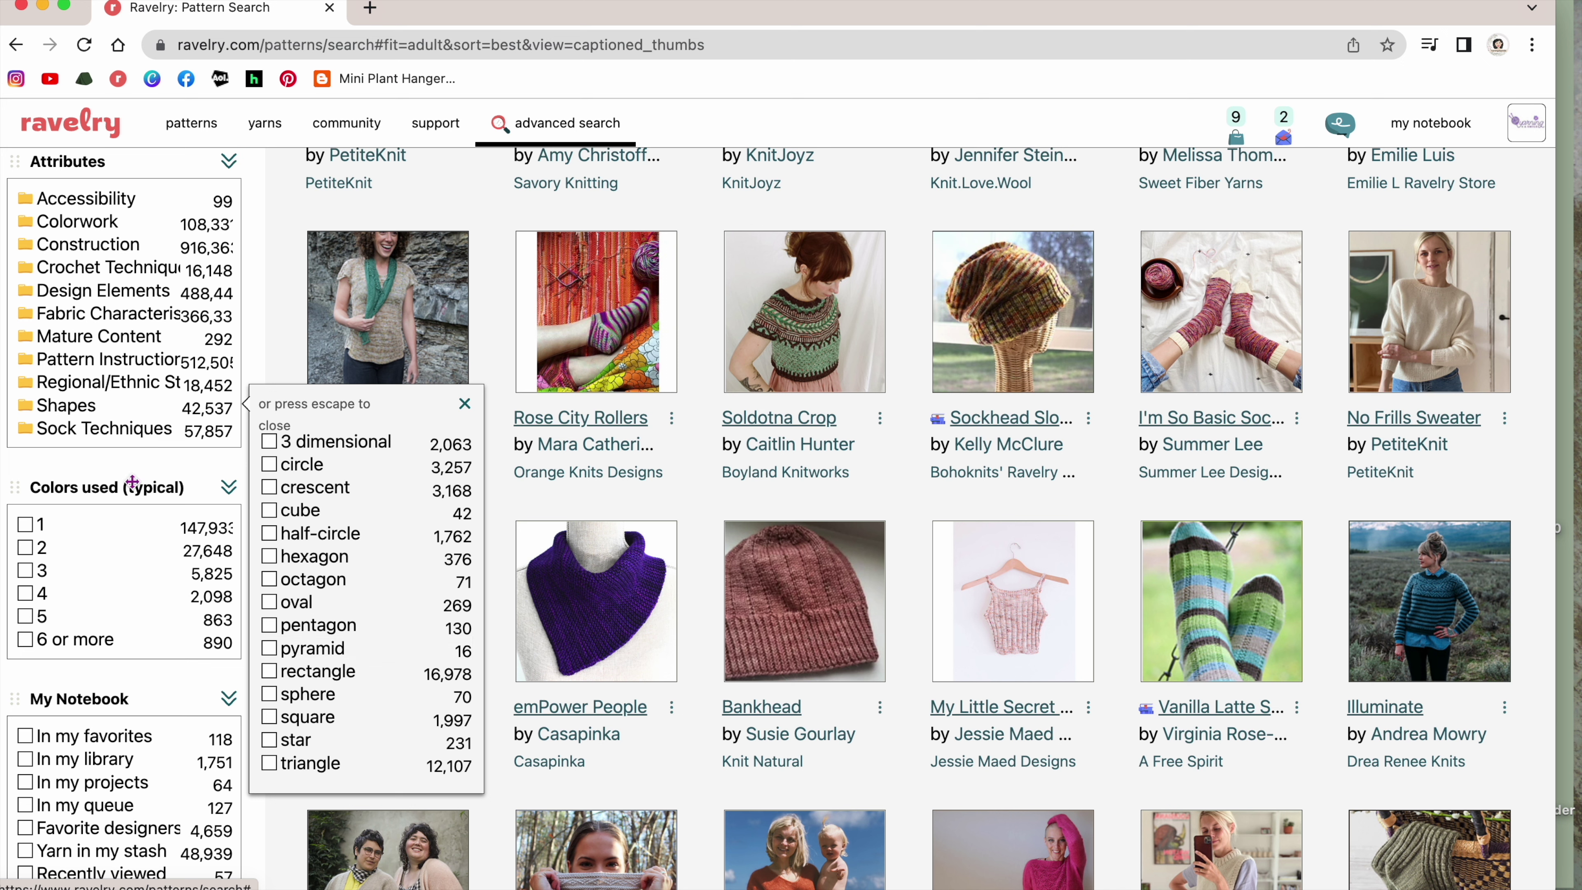
Look through the Heel and Toe options under Sock Techniques and filter the patterns by two at a time.
{"action": "left_click", "coordinate": [79, 430]}
{"action": "left_click", "coordinate": [300, 464]}
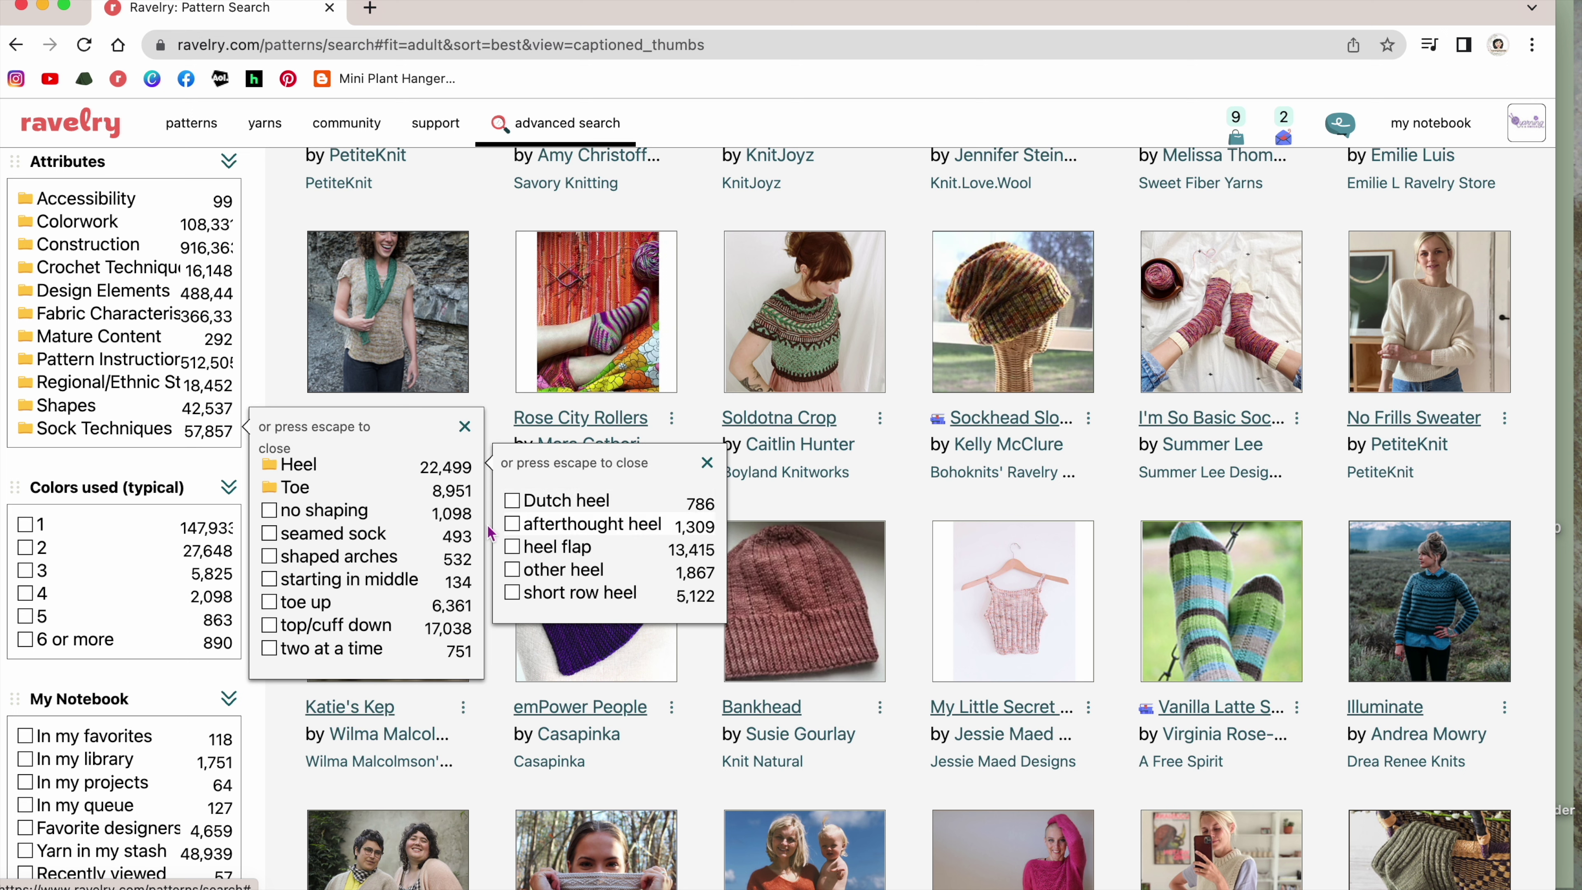
{"action": "left_click", "coordinate": [353, 495]}
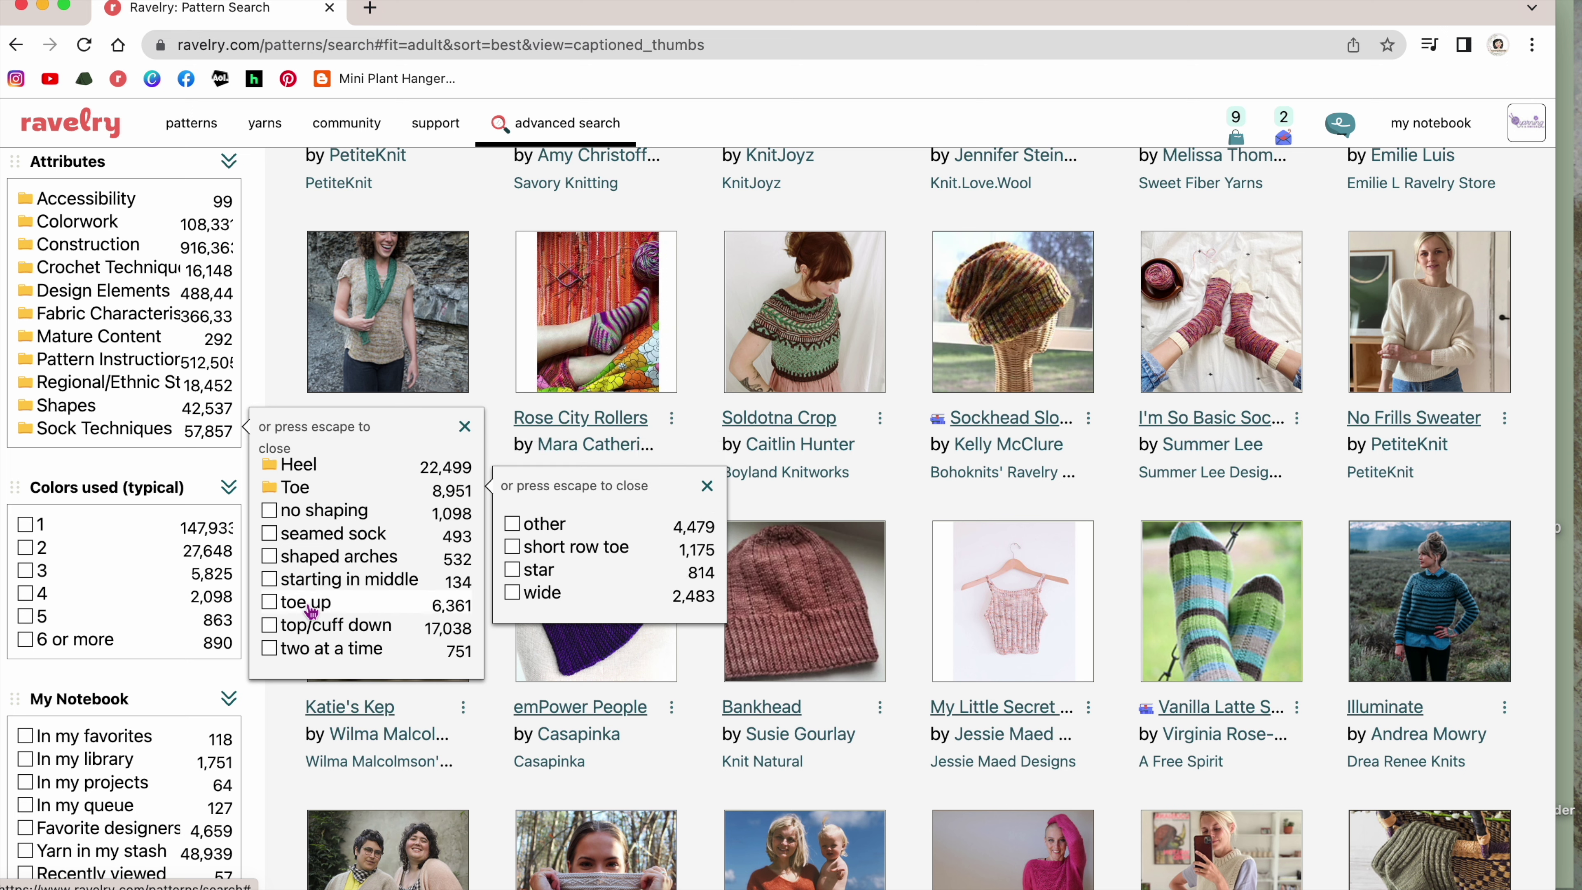
{"action": "left_click", "coordinate": [299, 660]}
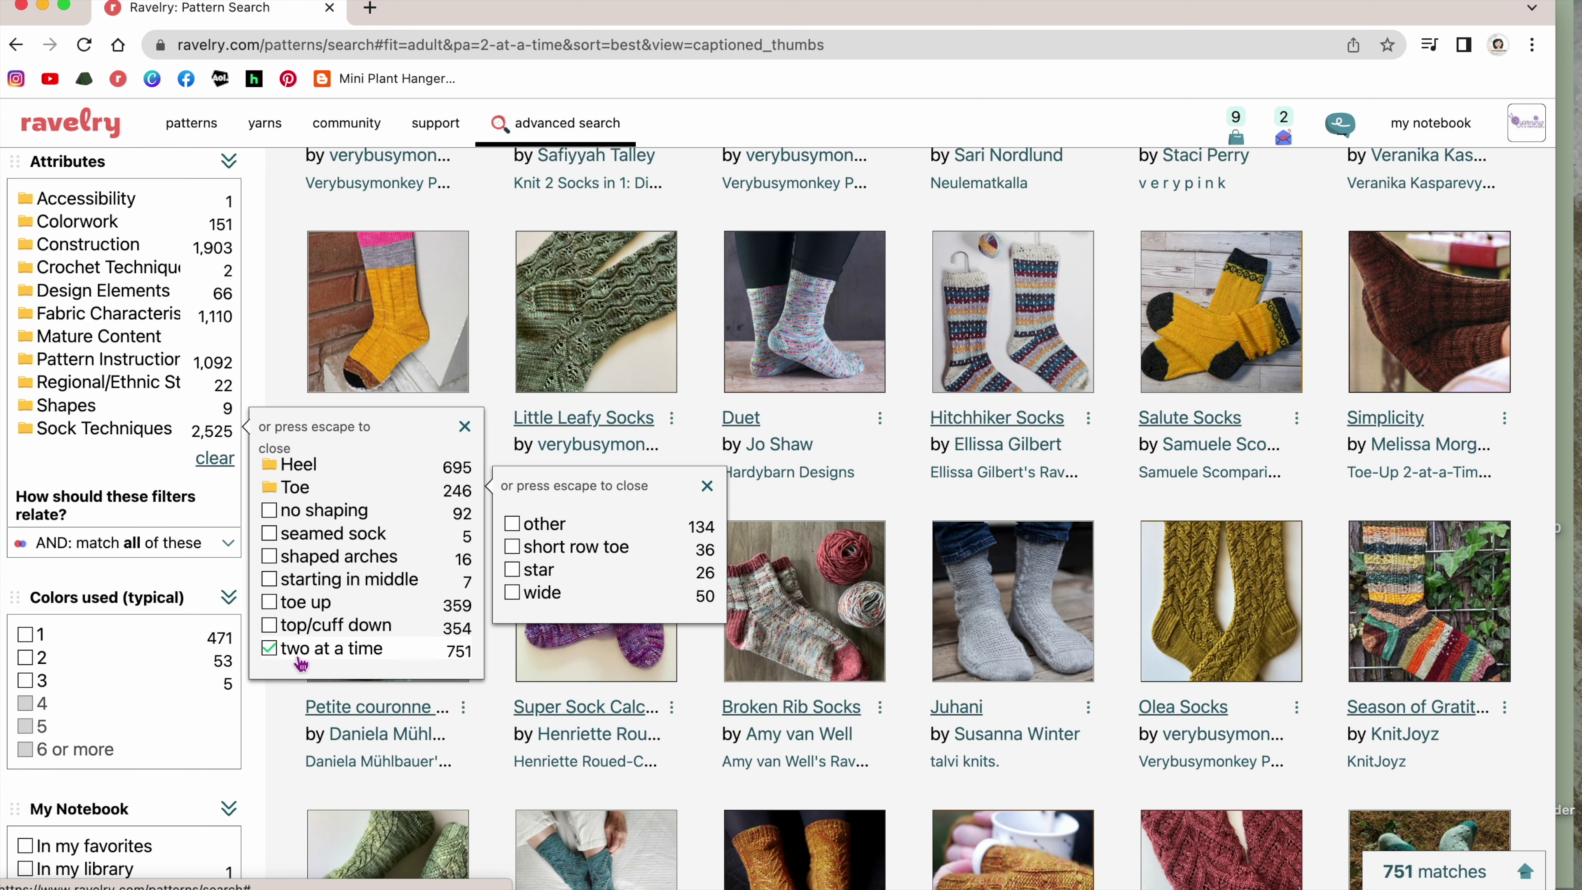
{"action": "key", "text": "Escape"}
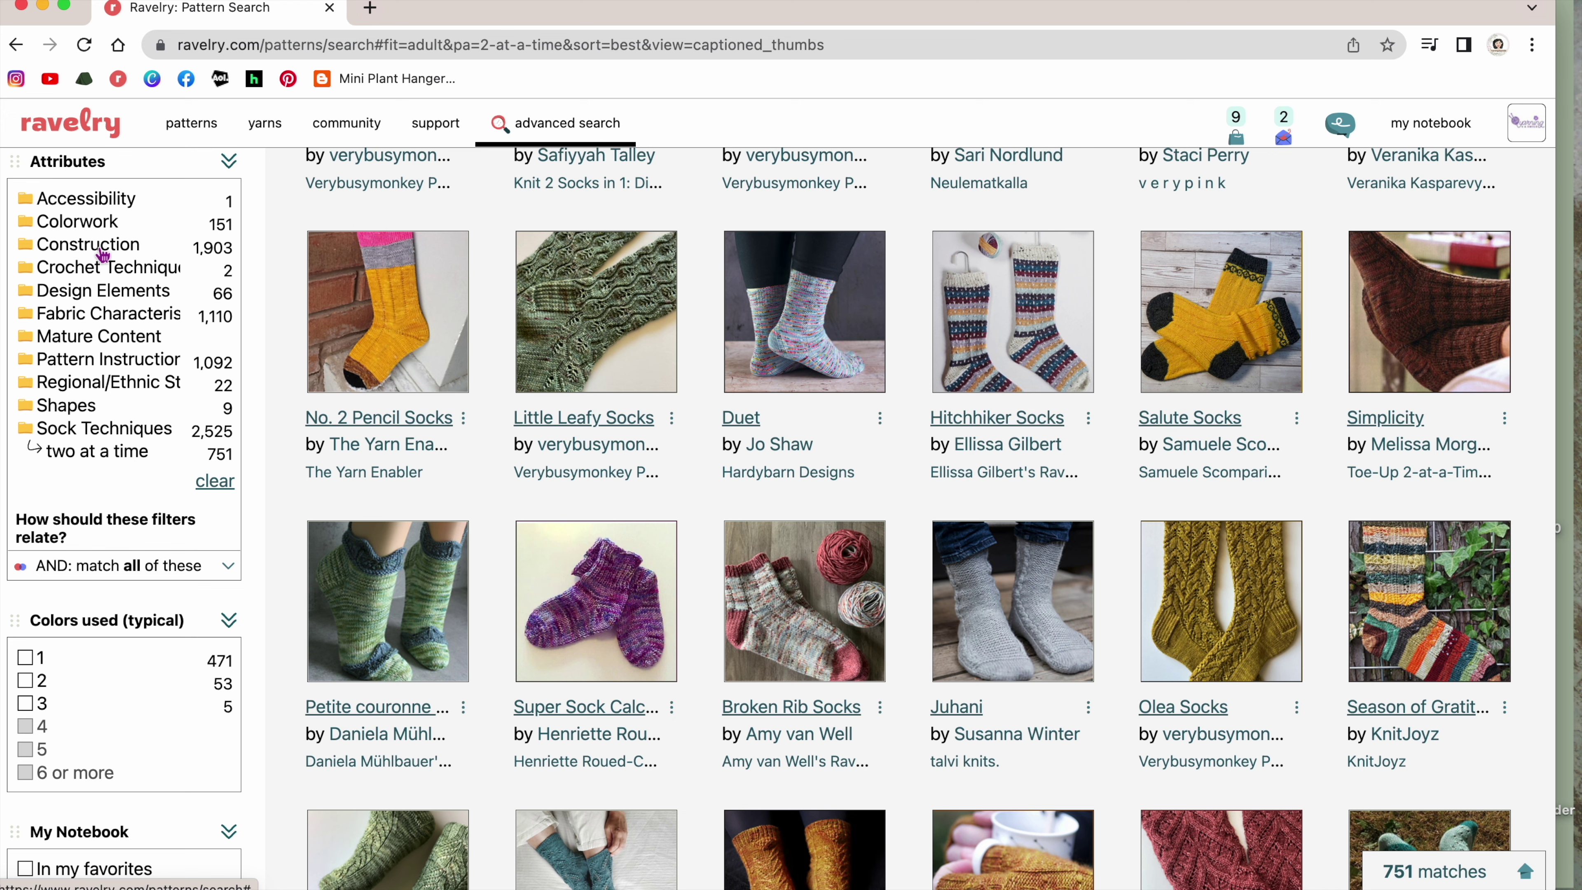
Look over the remaining sidebar filters and clear all filters from the pattern search.
{"action": "scroll", "coordinate": [246, 461], "scroll_direction": "down", "scroll_amount": 6}
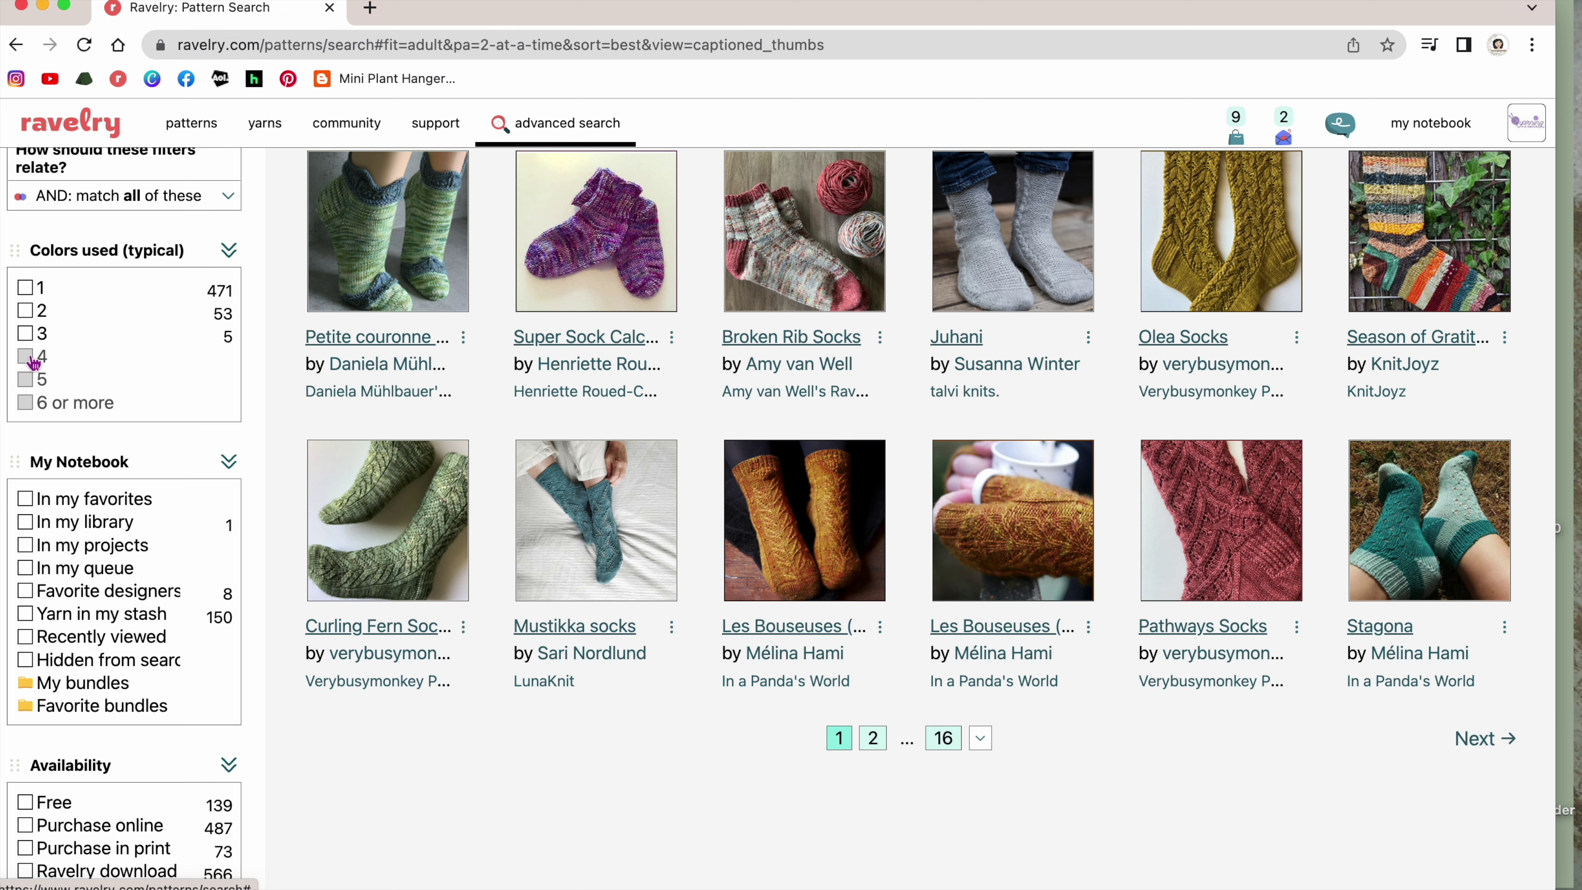
{"action": "scroll", "coordinate": [772, 132], "scroll_direction": "up", "scroll_amount": 20}
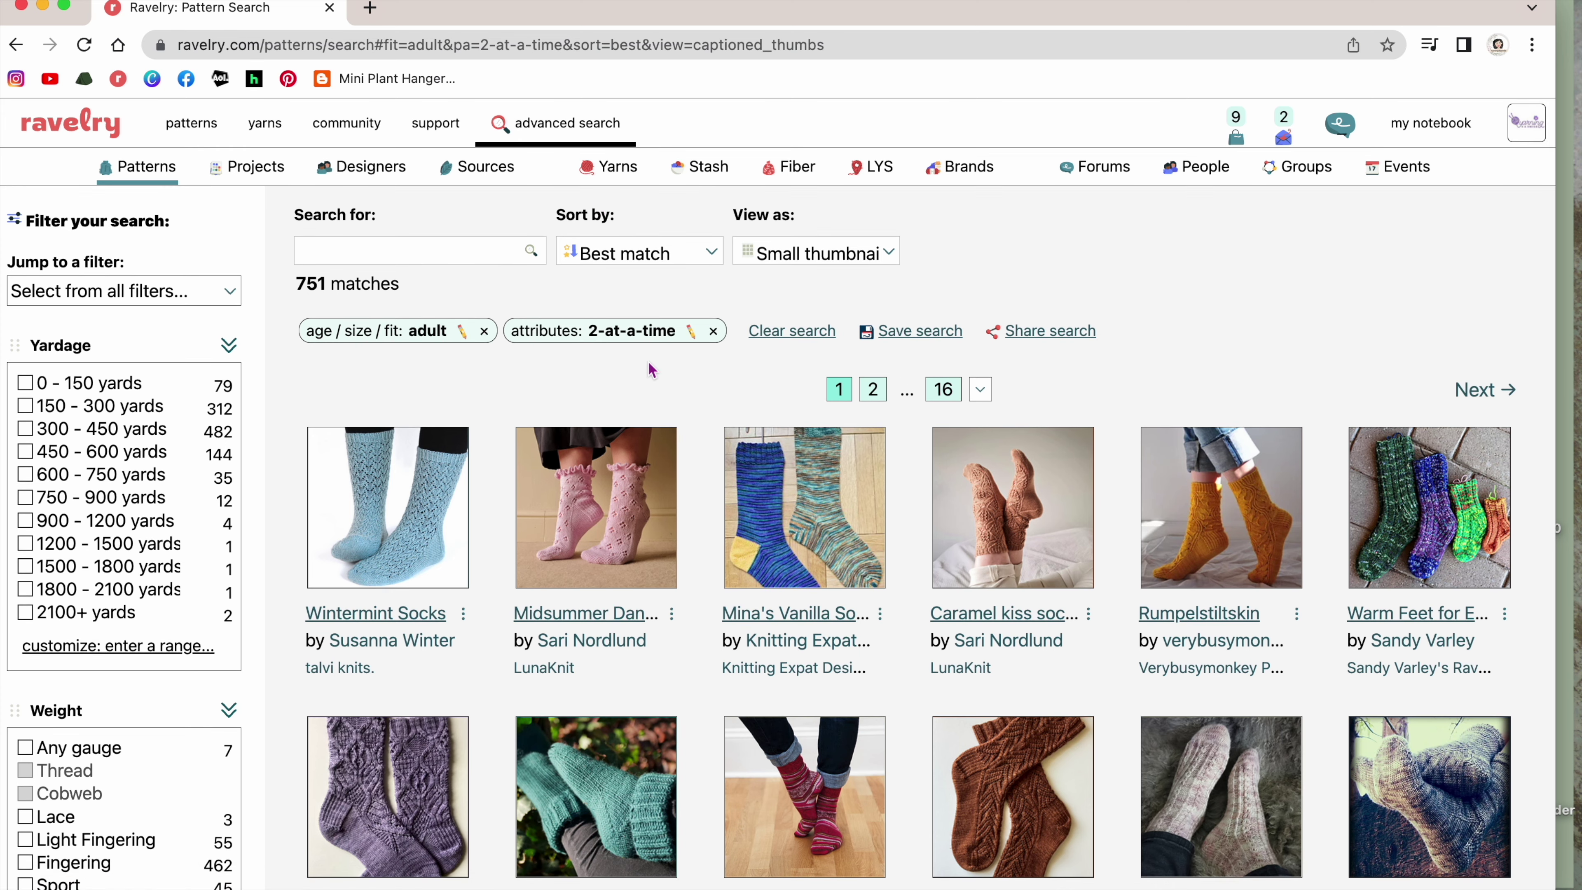
{"action": "left_click", "coordinate": [763, 339]}
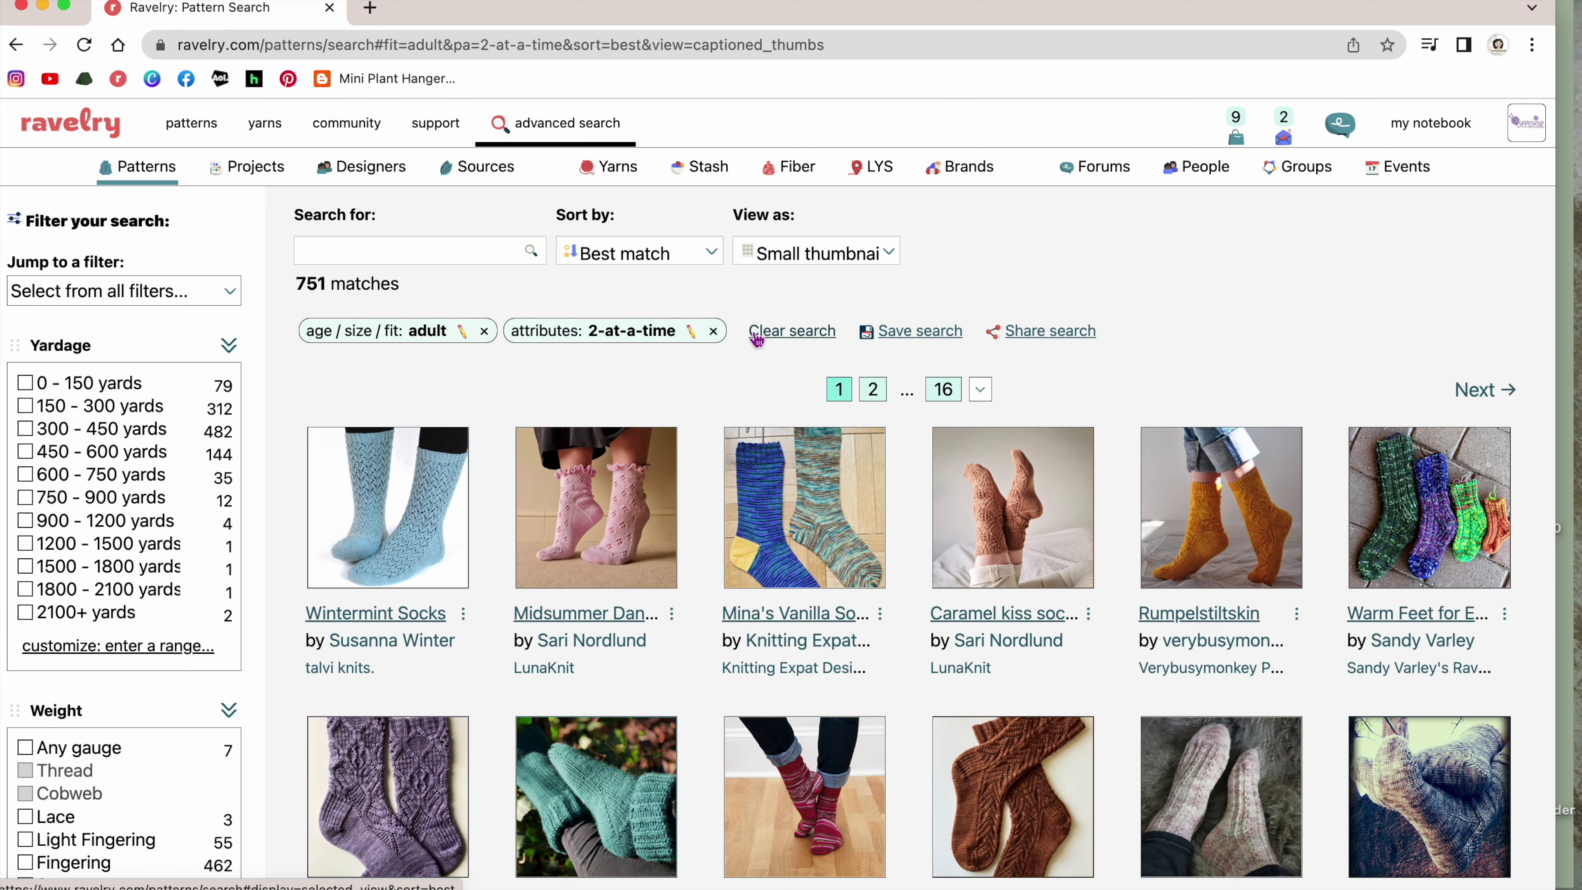
Examine the options in the My Notebook, Availability and Fiber filters.
{"action": "scroll", "coordinate": [449, 272], "scroll_direction": "down", "scroll_amount": 15}
{"action": "scroll", "coordinate": [449, 271], "scroll_direction": "down", "scroll_amount": 10}
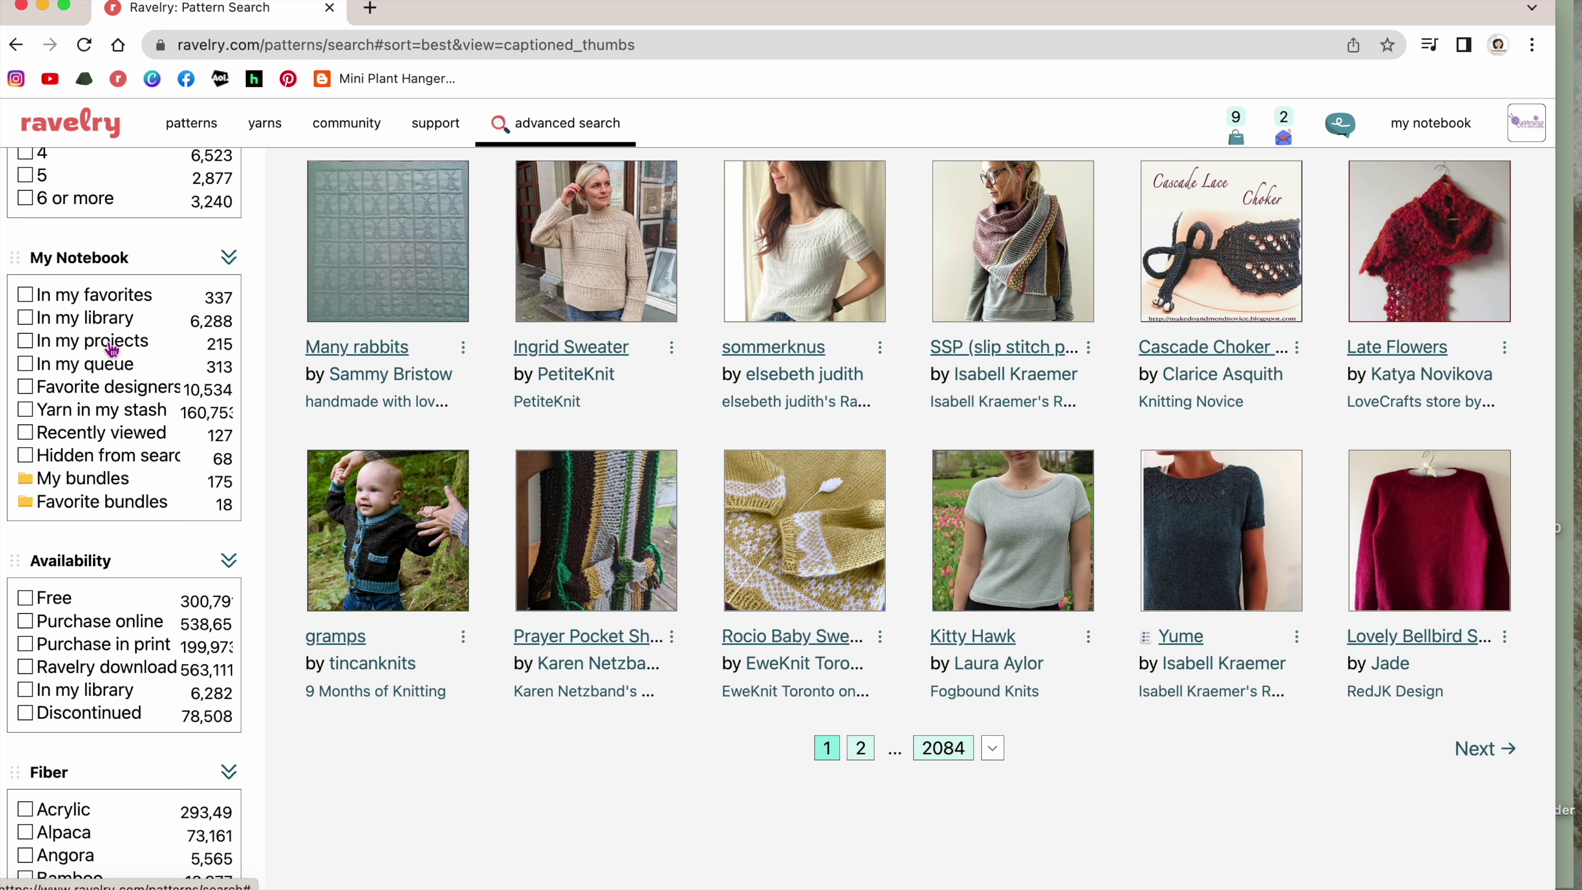
{"action": "scroll", "coordinate": [170, 389], "scroll_direction": "down", "scroll_amount": 5}
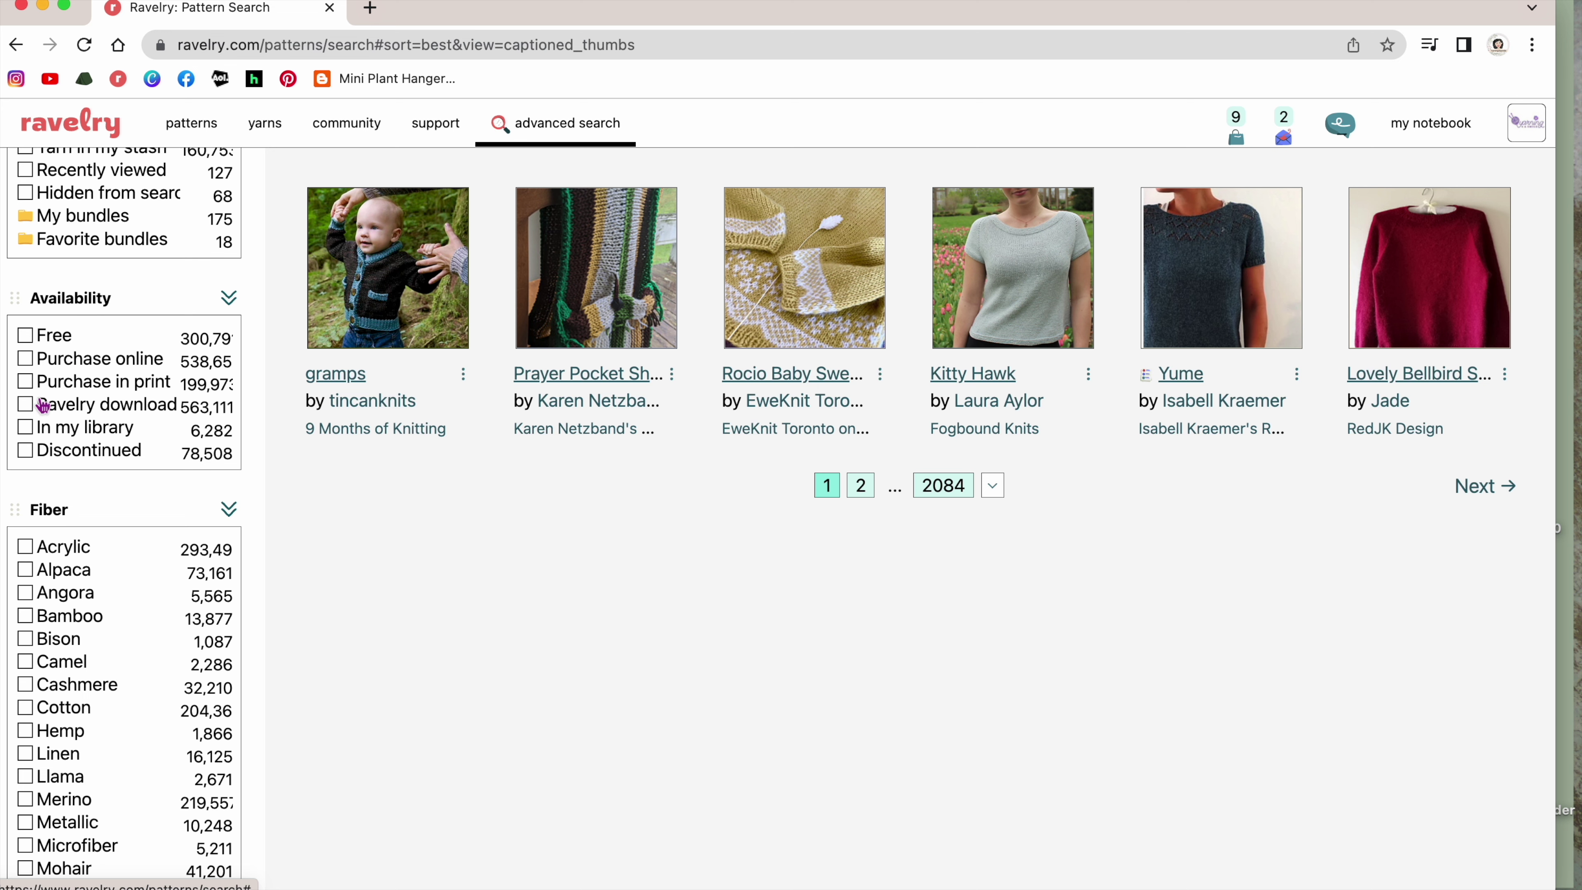
{"action": "scroll", "coordinate": [62, 417], "scroll_direction": "down", "scroll_amount": 1}
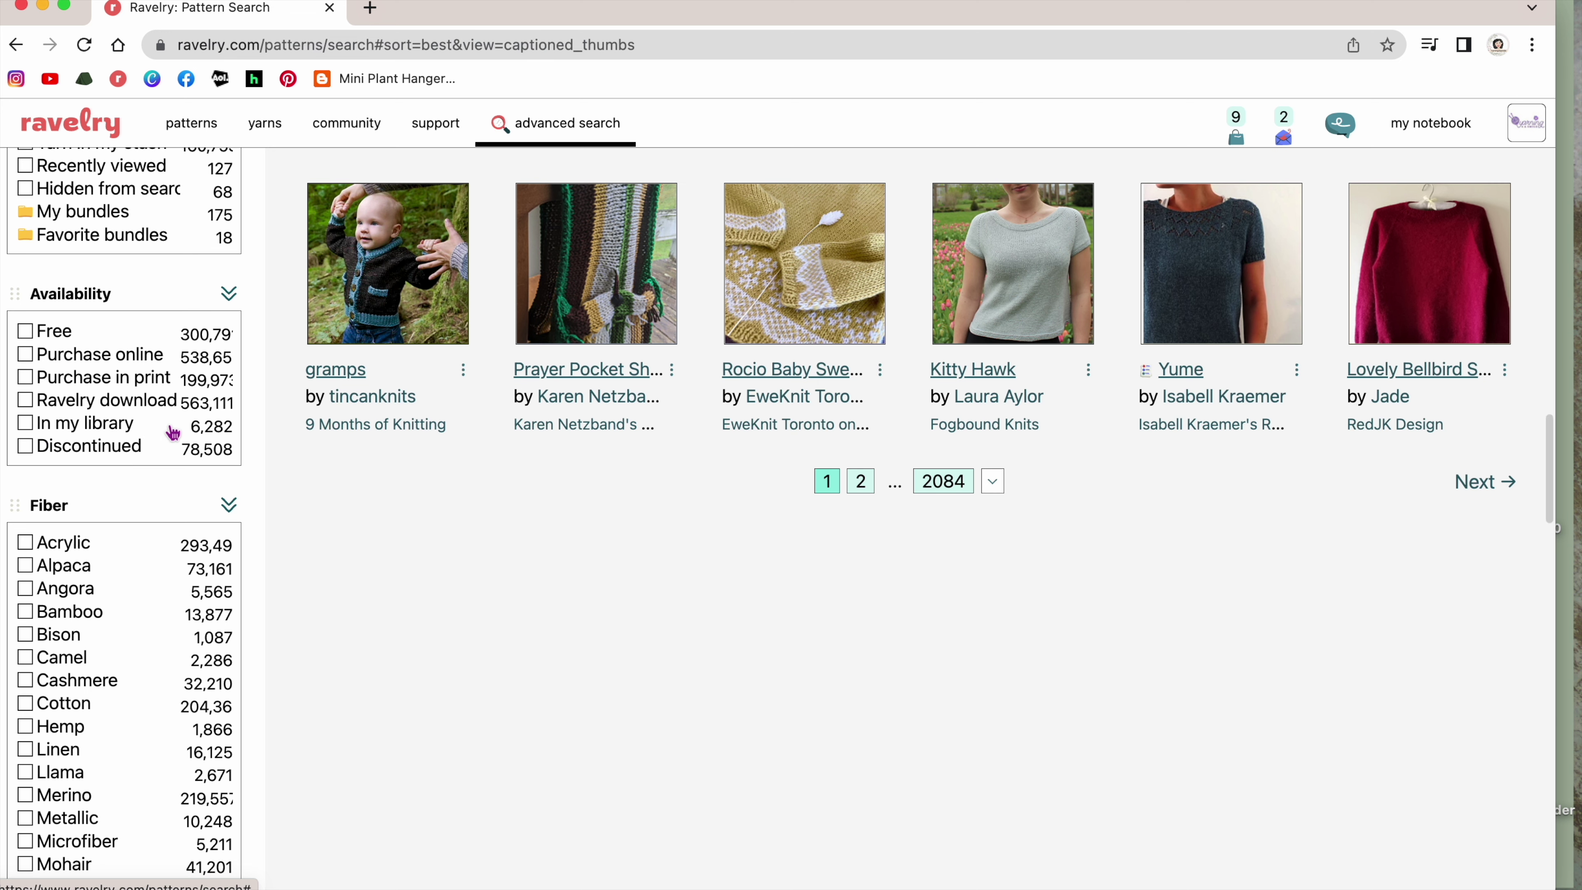
{"action": "scroll", "coordinate": [83, 440], "scroll_direction": "down", "scroll_amount": 1}
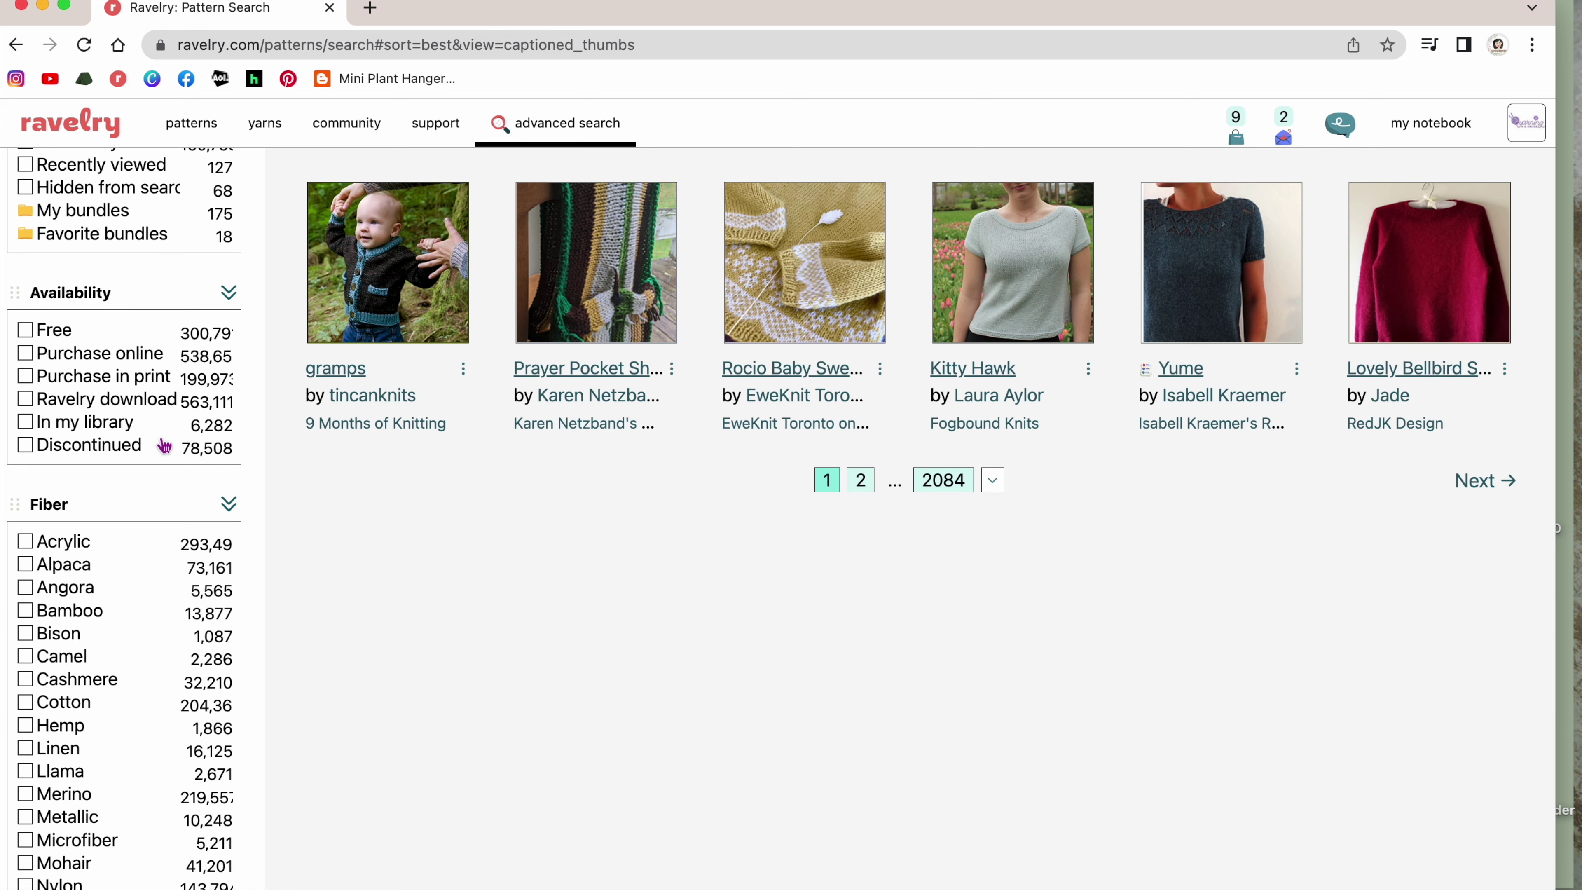
{"action": "scroll", "coordinate": [217, 458], "scroll_direction": "up", "scroll_amount": 1}
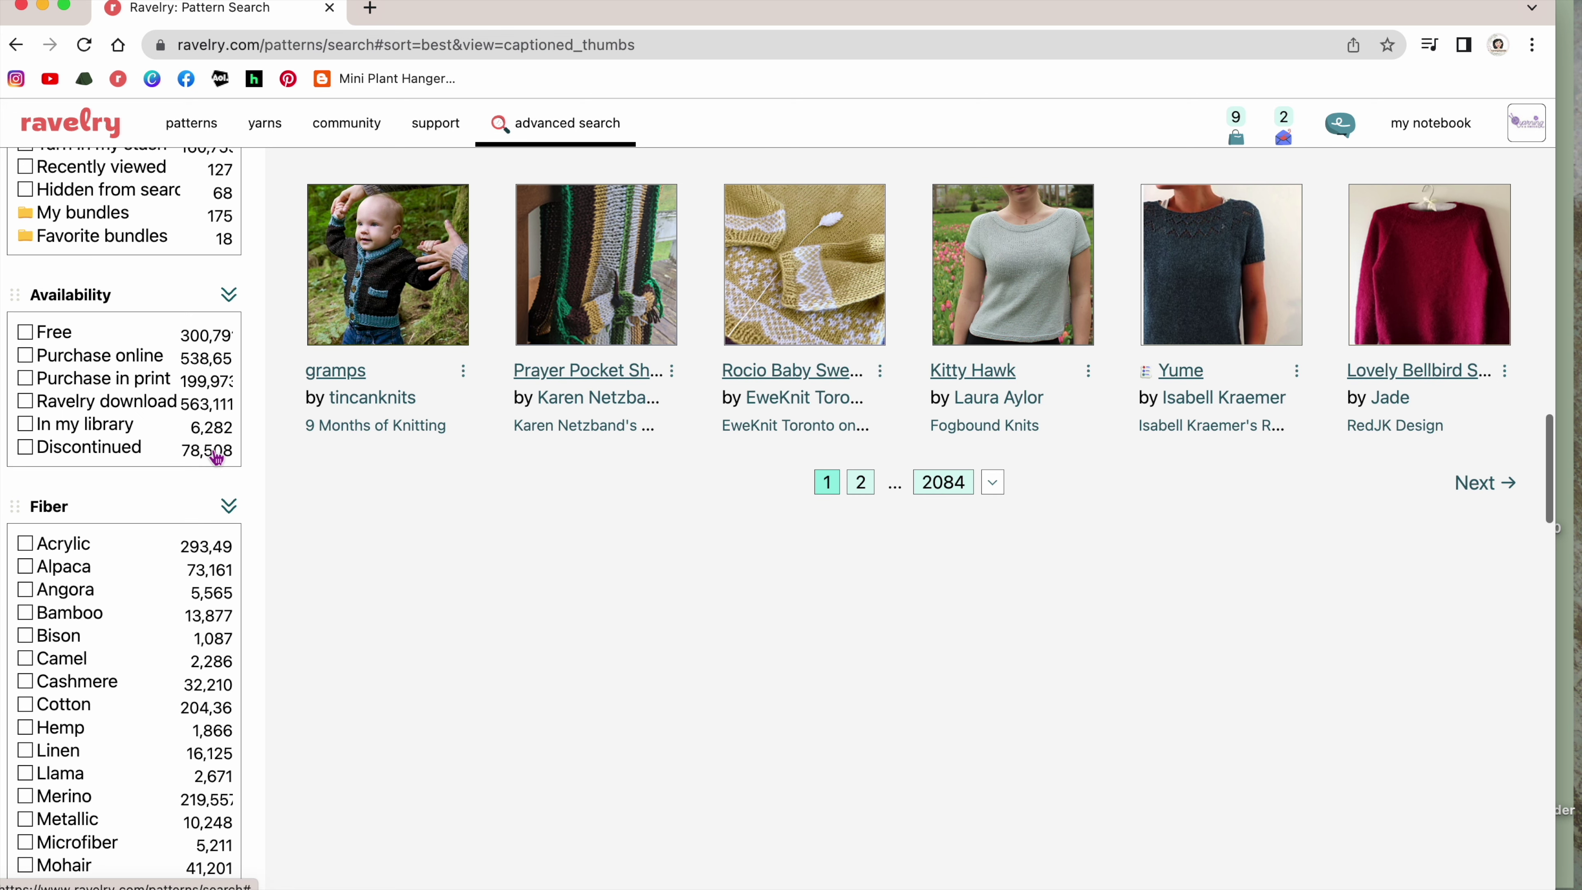